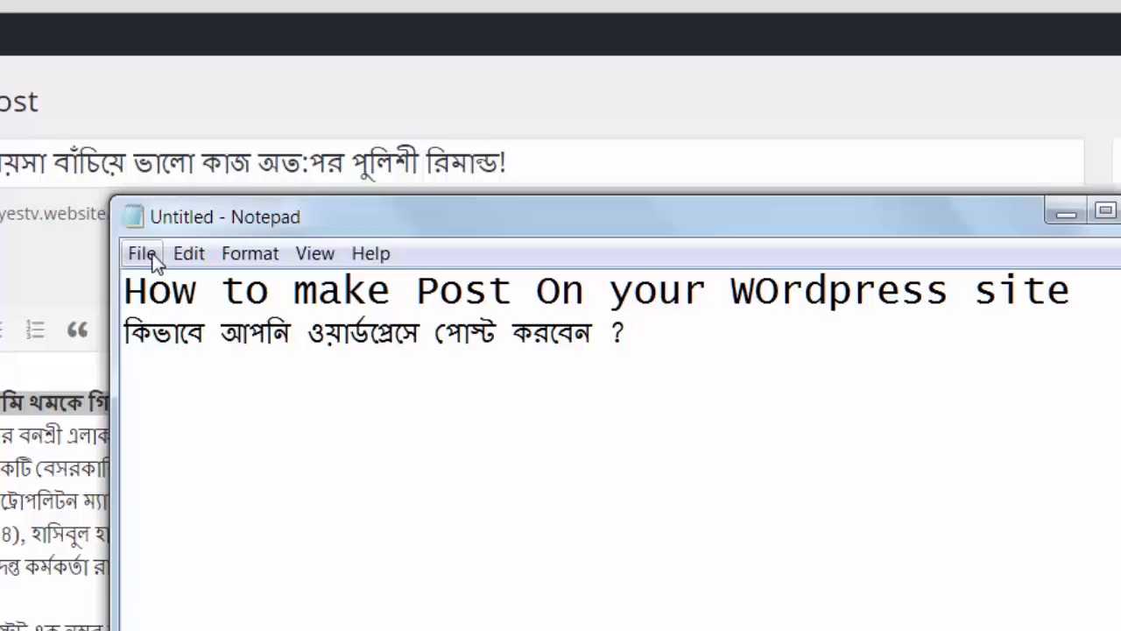
Step: Minimize the Notepad note to return to the draft post in the WordPress editor
left_click_drag(398, 212, 348, 145)
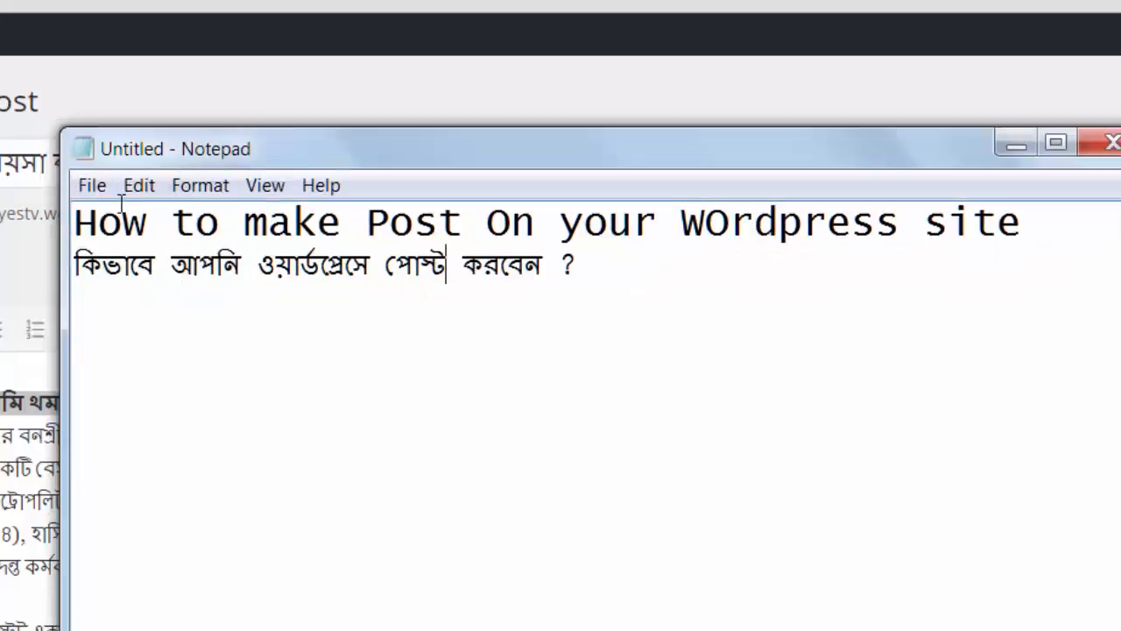
left_click_drag(578, 263, 412, 255)
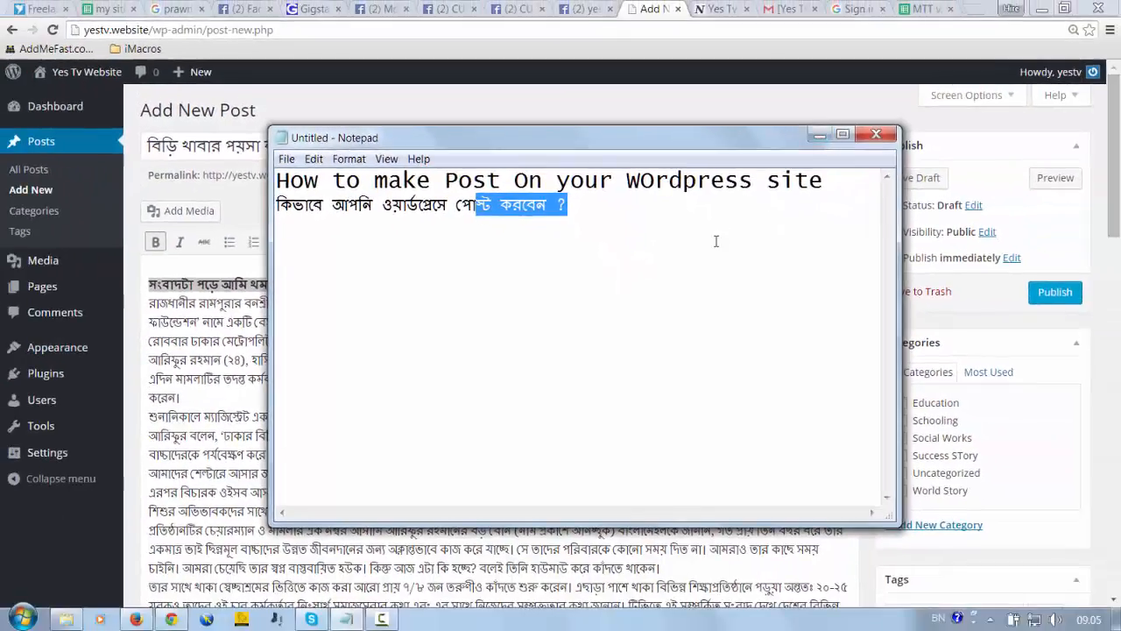
left_click(835, 328)
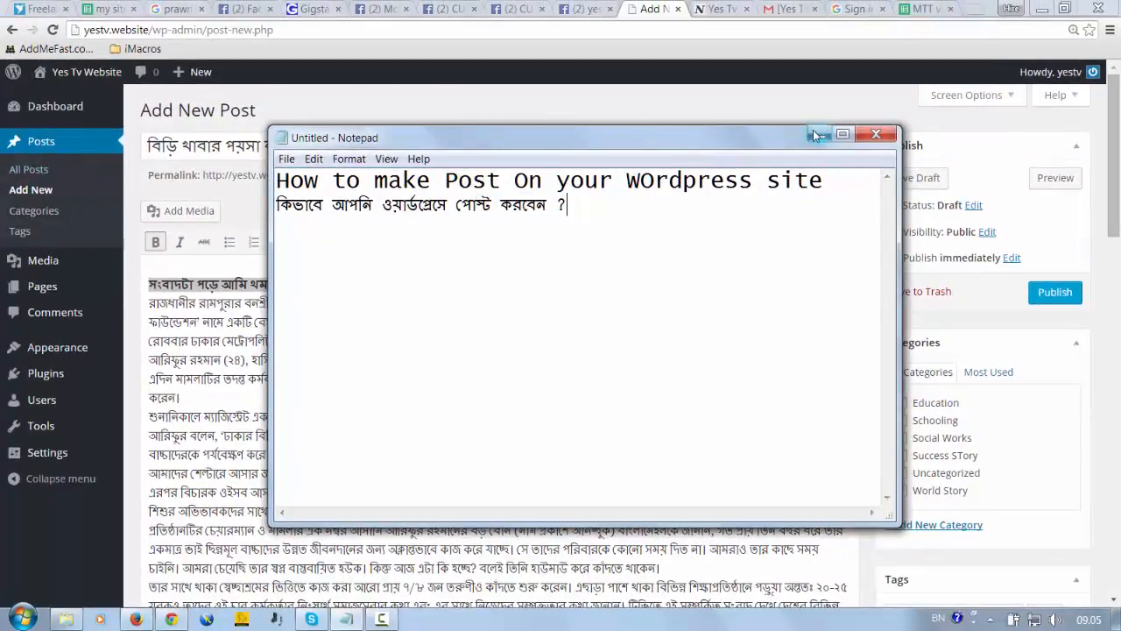
left_click(815, 134)
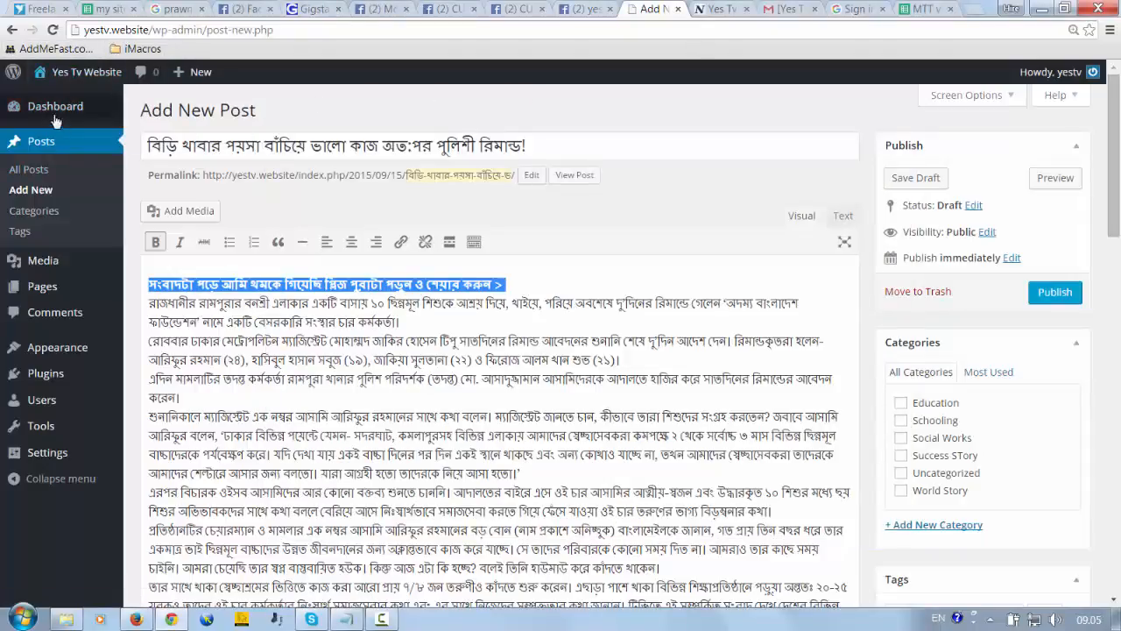
Step: Open a blank Add New Post page in a separate browser tab to view it, and close that tab
mouse_move(59, 106)
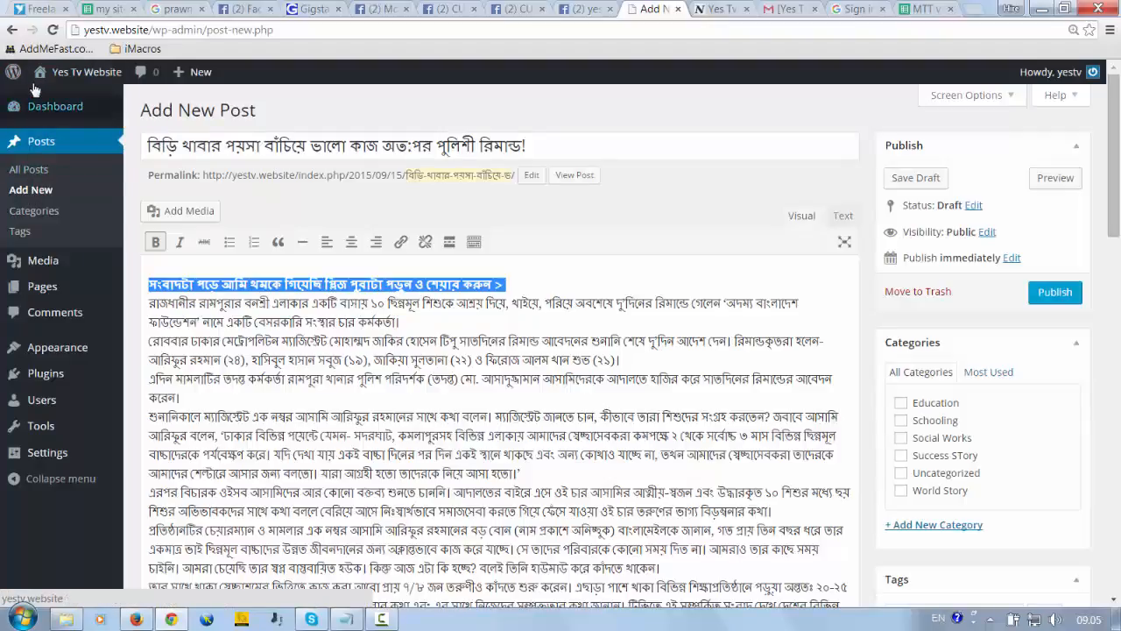
right_click(29, 191)
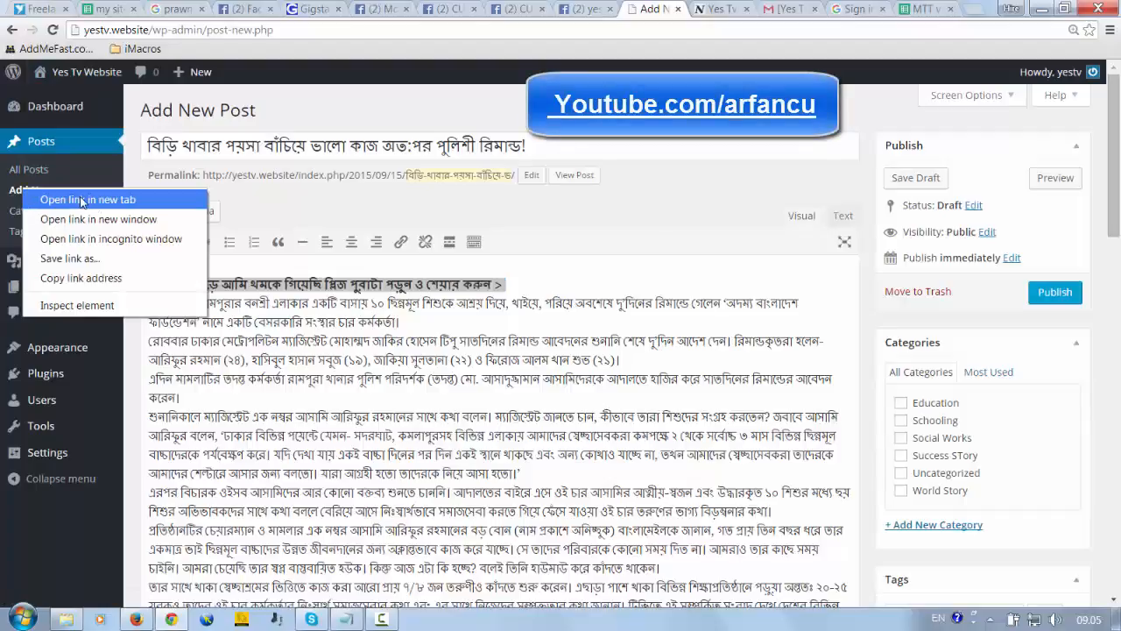
left_click(87, 200)
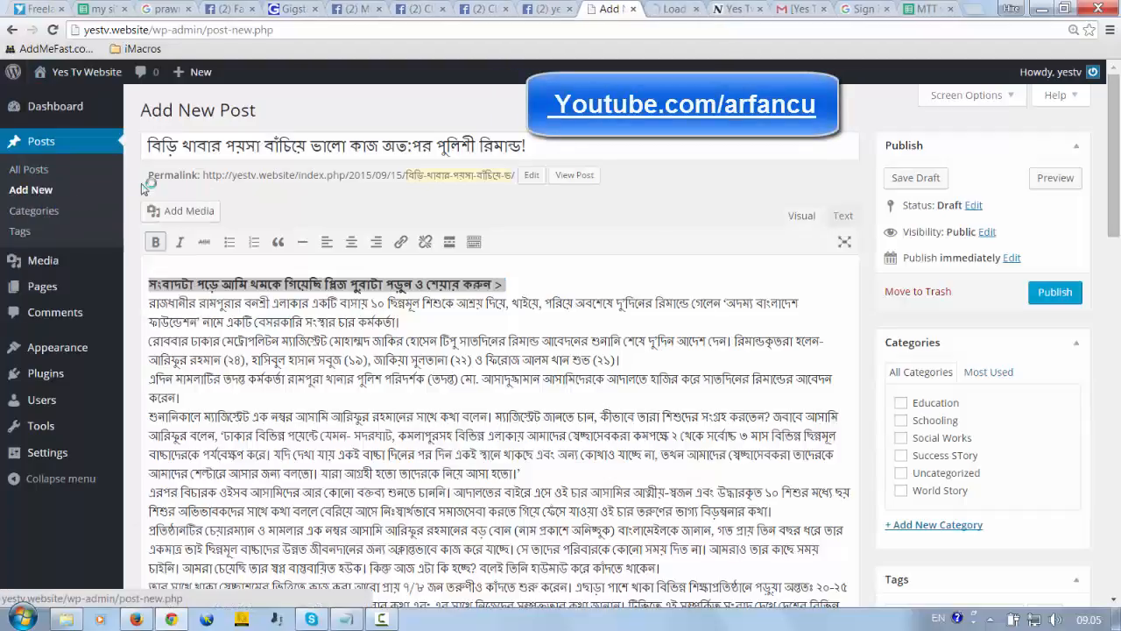
left_click(673, 15)
left_click(609, 13)
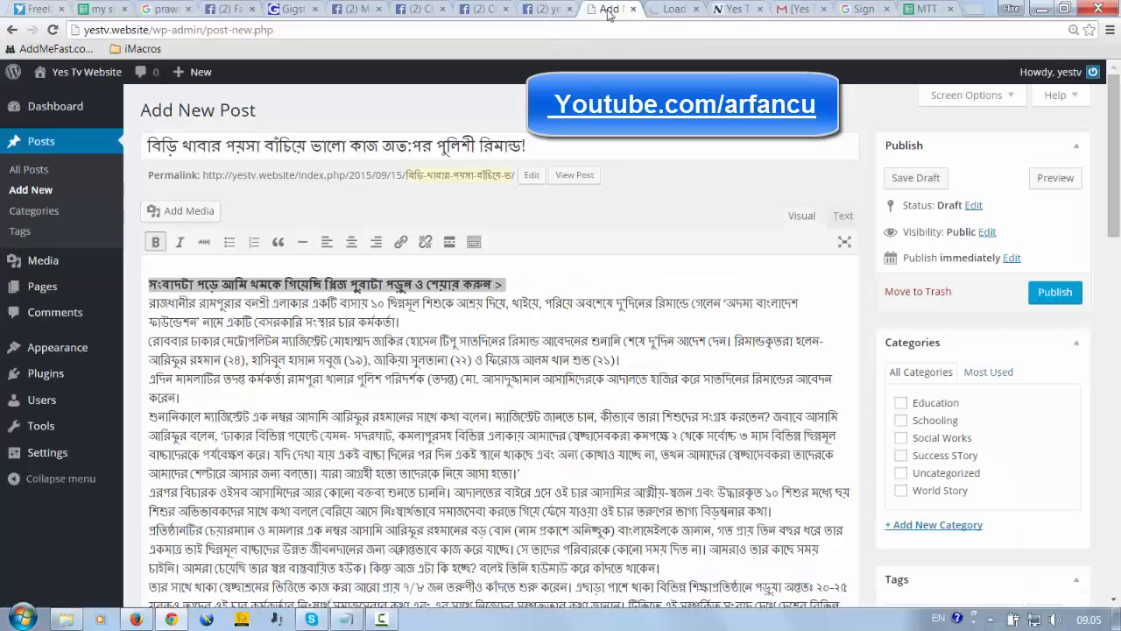
left_click(679, 11)
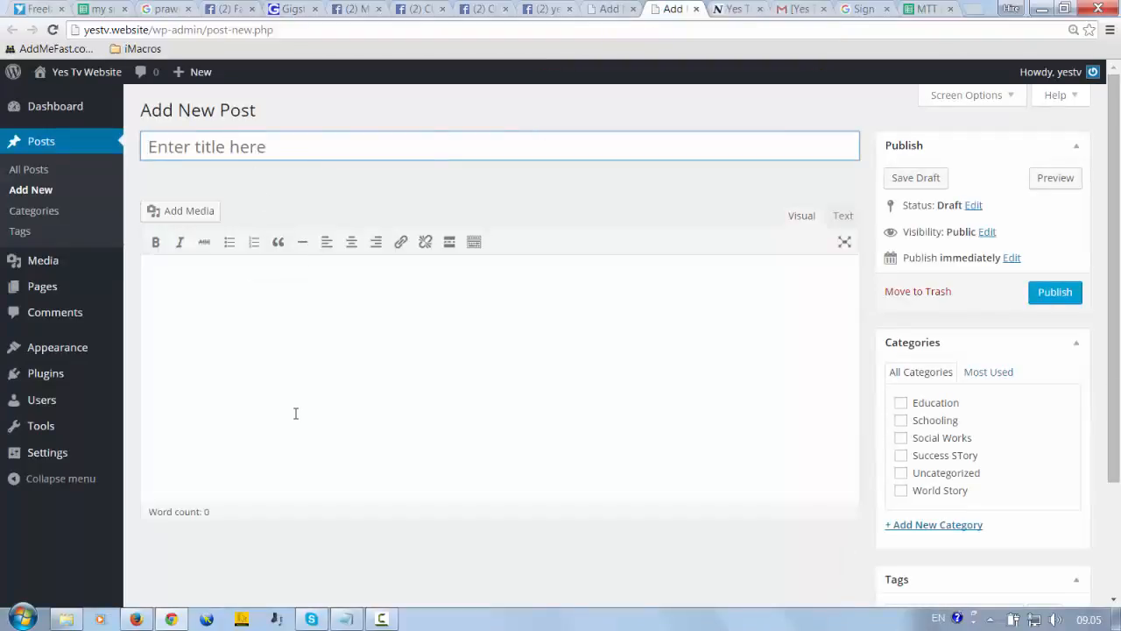
left_click(697, 8)
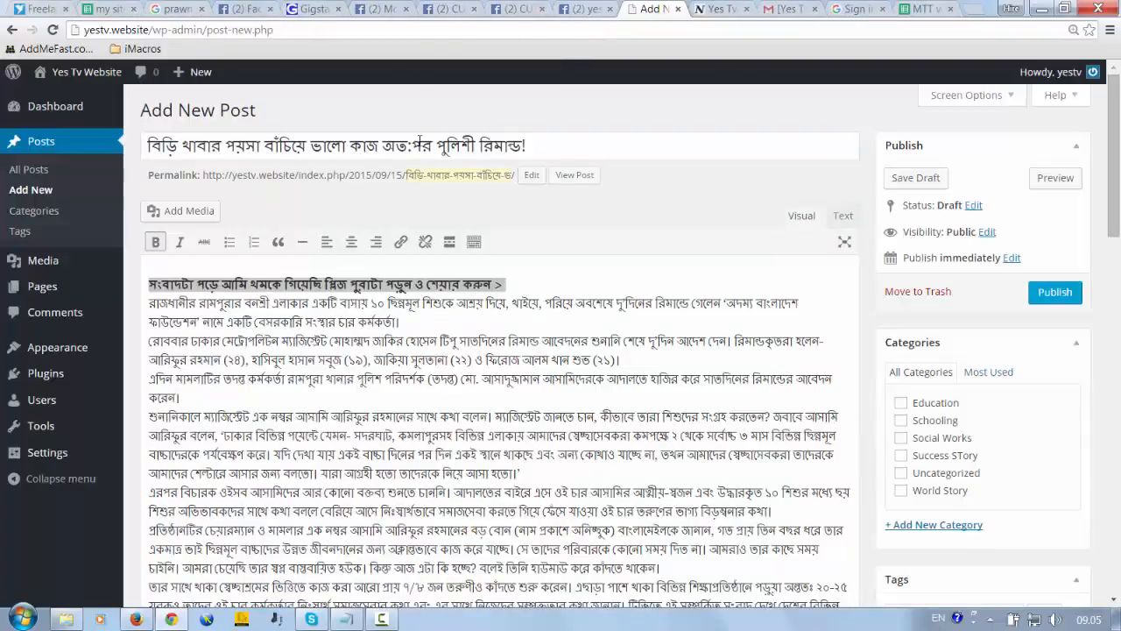
Step: Review the draft post's title and its full body, including the status links and the embedded video at the end
left_click_drag(541, 145, 86, 159)
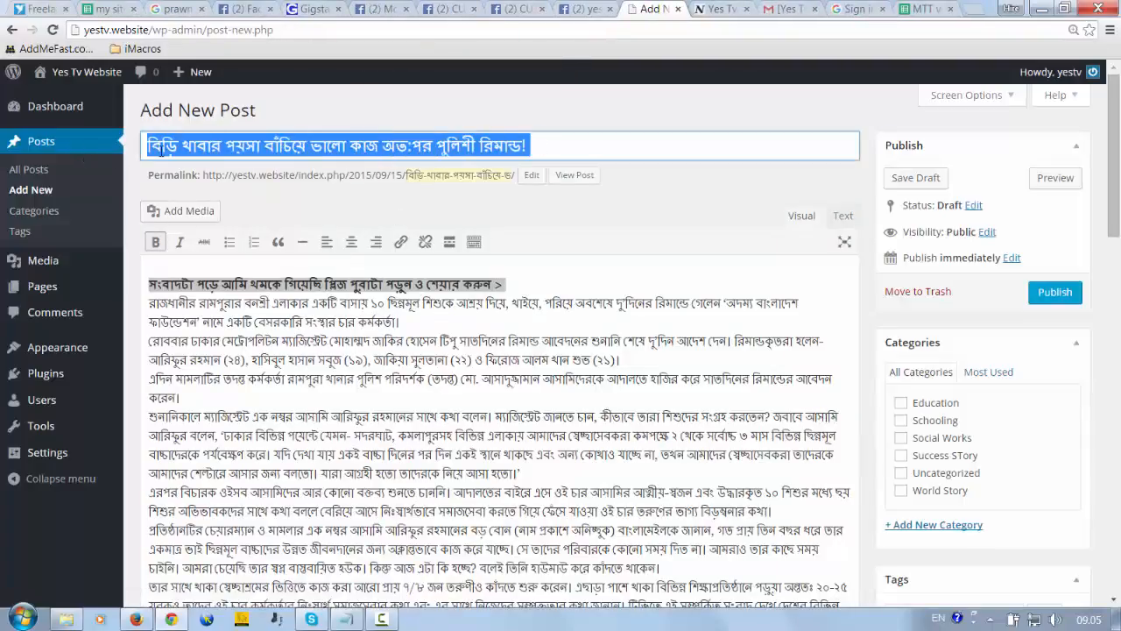
left_click(174, 272)
scroll(183, 270, "down", 5)
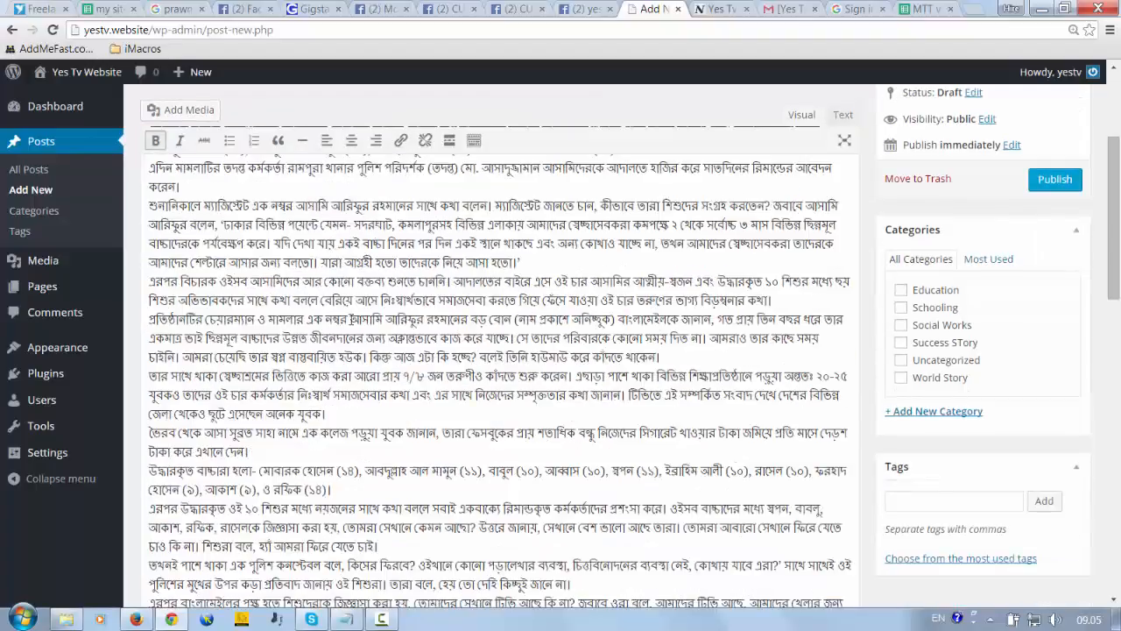
scroll(398, 379, "up", 5)
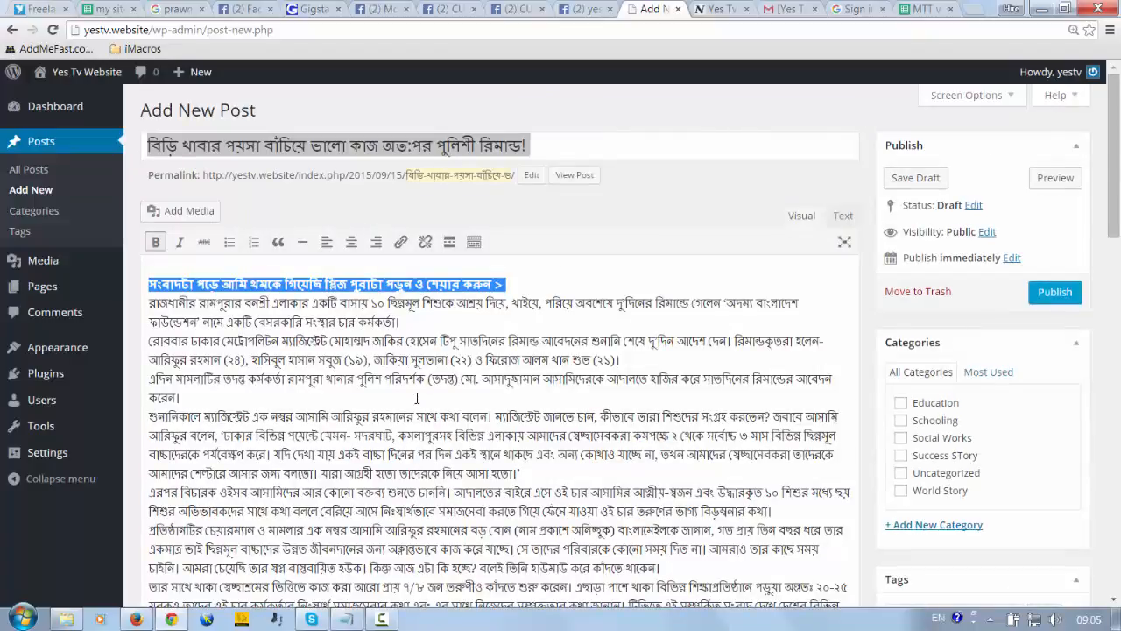
scroll(417, 398, "down", 3)
scroll(417, 399, "down", 8)
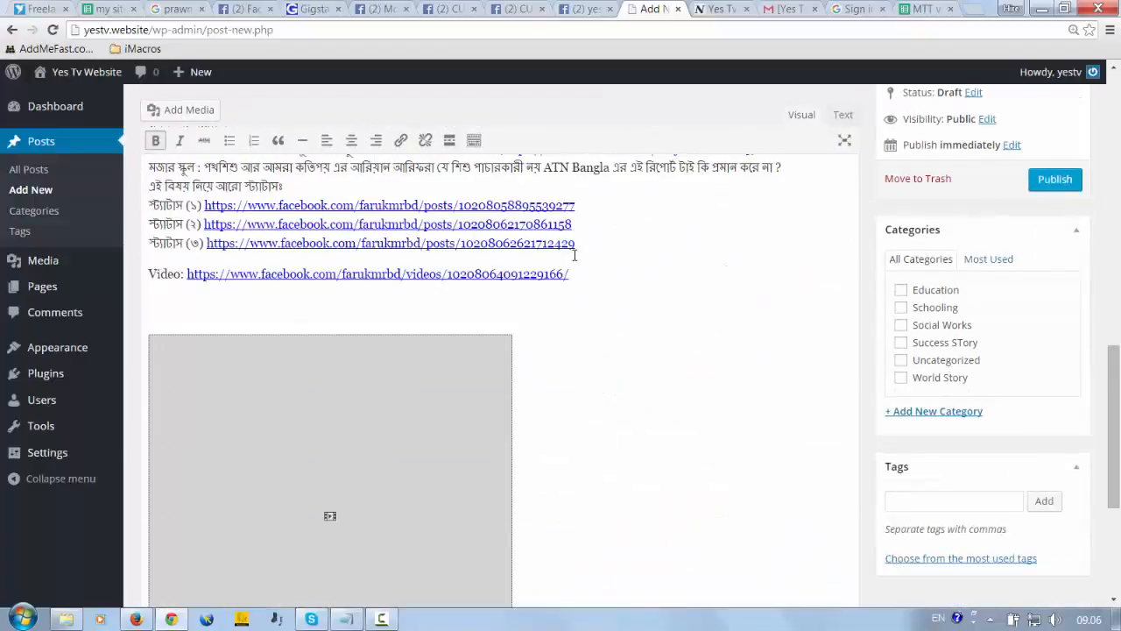
scroll(583, 259, "up", 2)
scroll(450, 363, "down", 5)
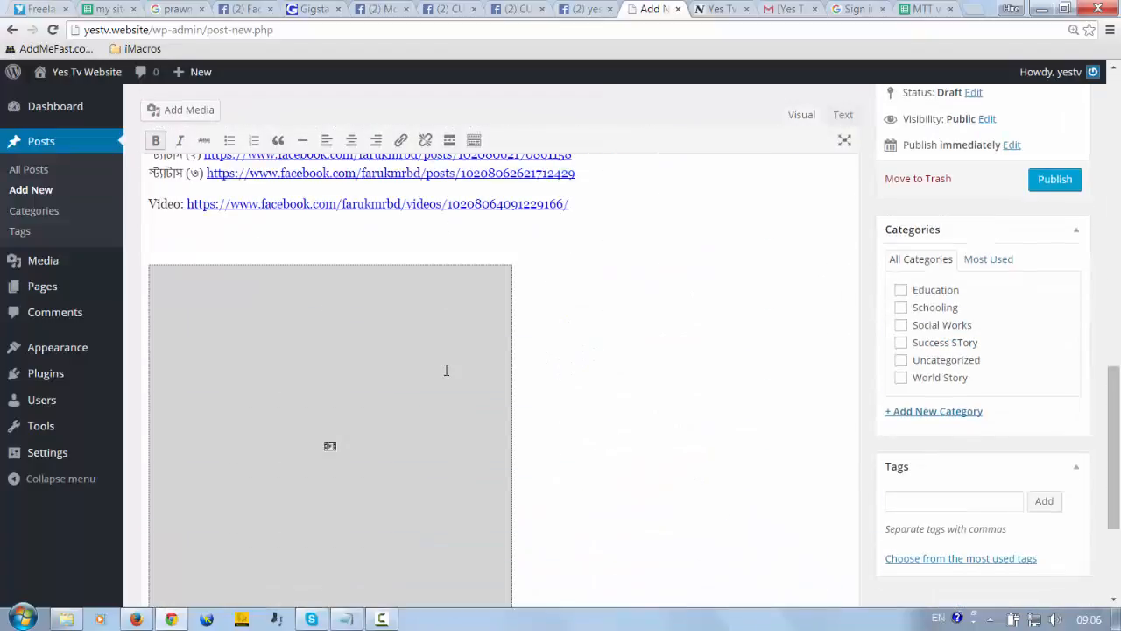
scroll(401, 351, "up", 2)
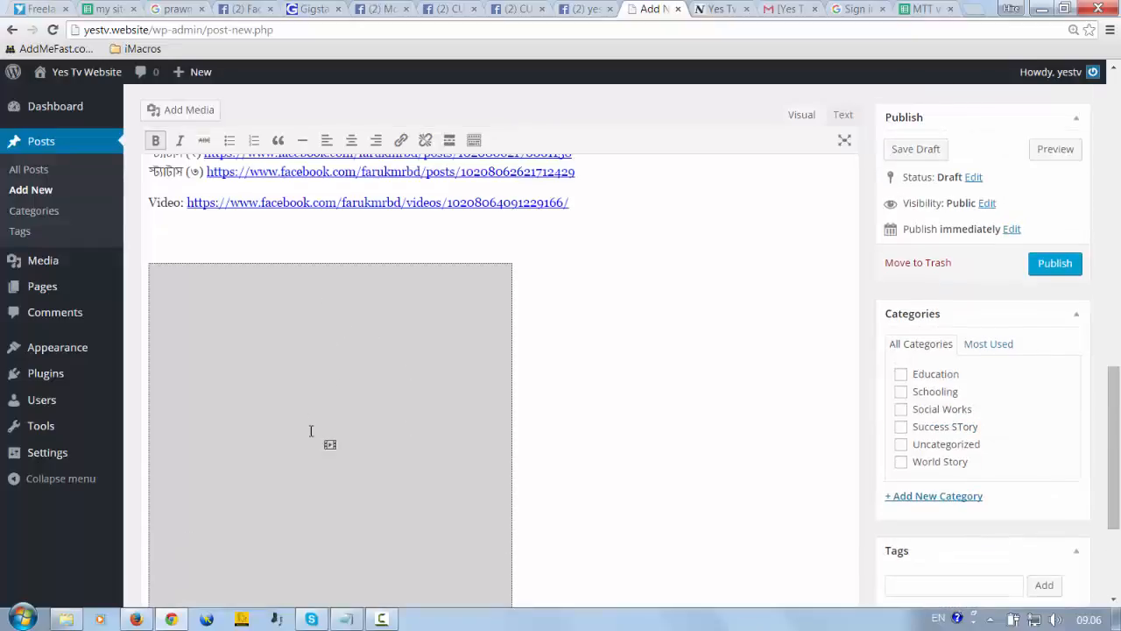
scroll(383, 433, "up", 7)
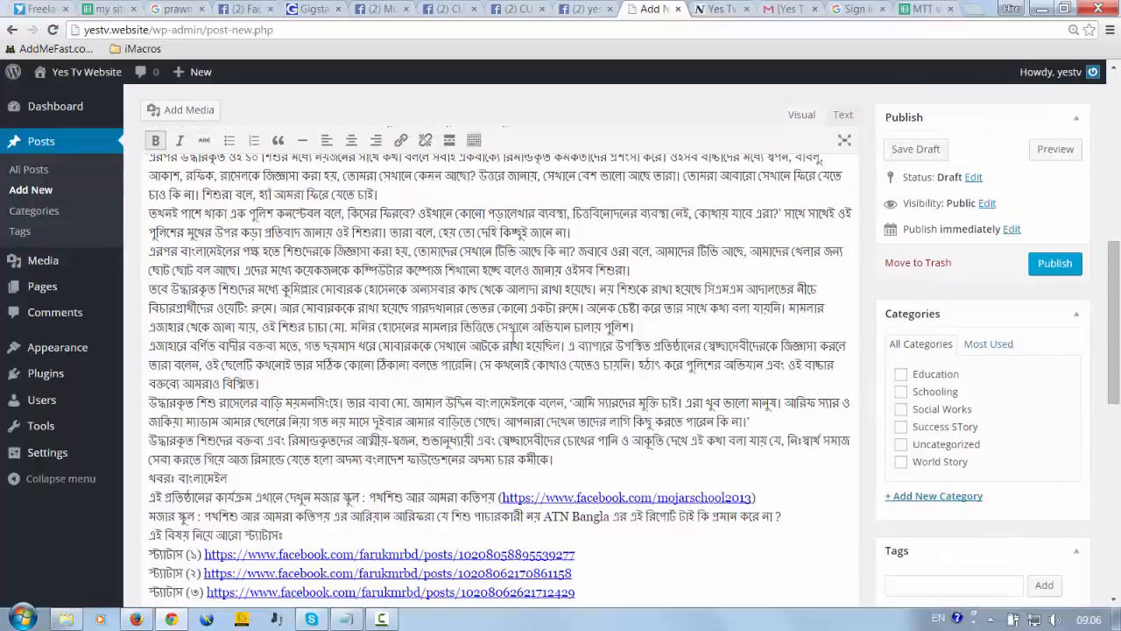
scroll(538, 317, "up", 10)
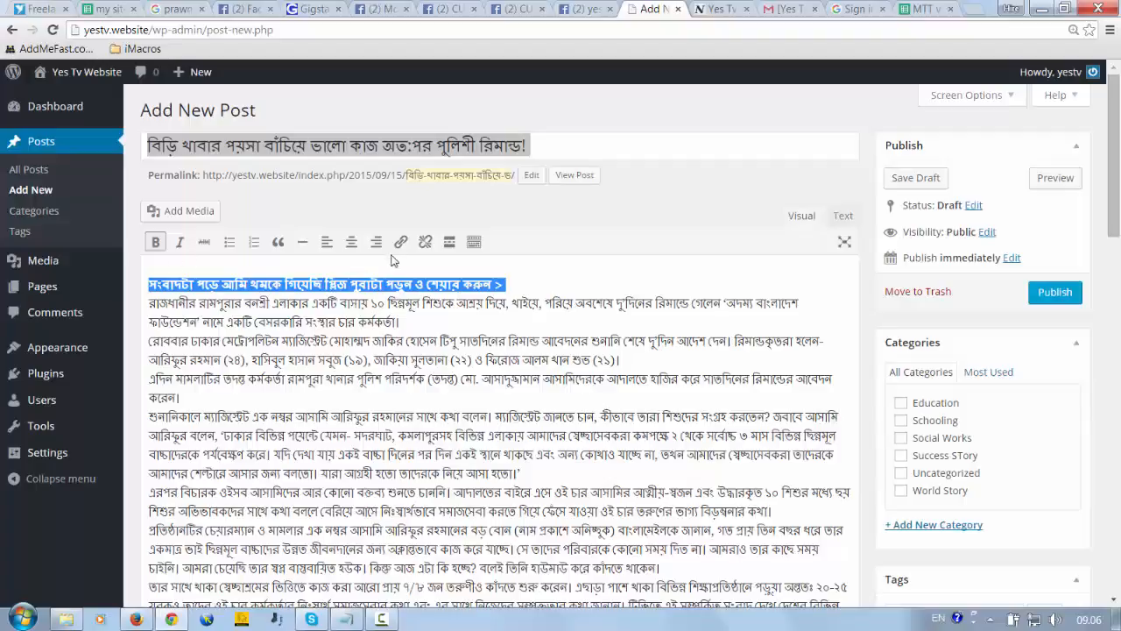
Step: Try centring the bold opening line of the post, and left-align the whole body text again
left_click_drag(520, 279, 148, 289)
left_click(351, 243)
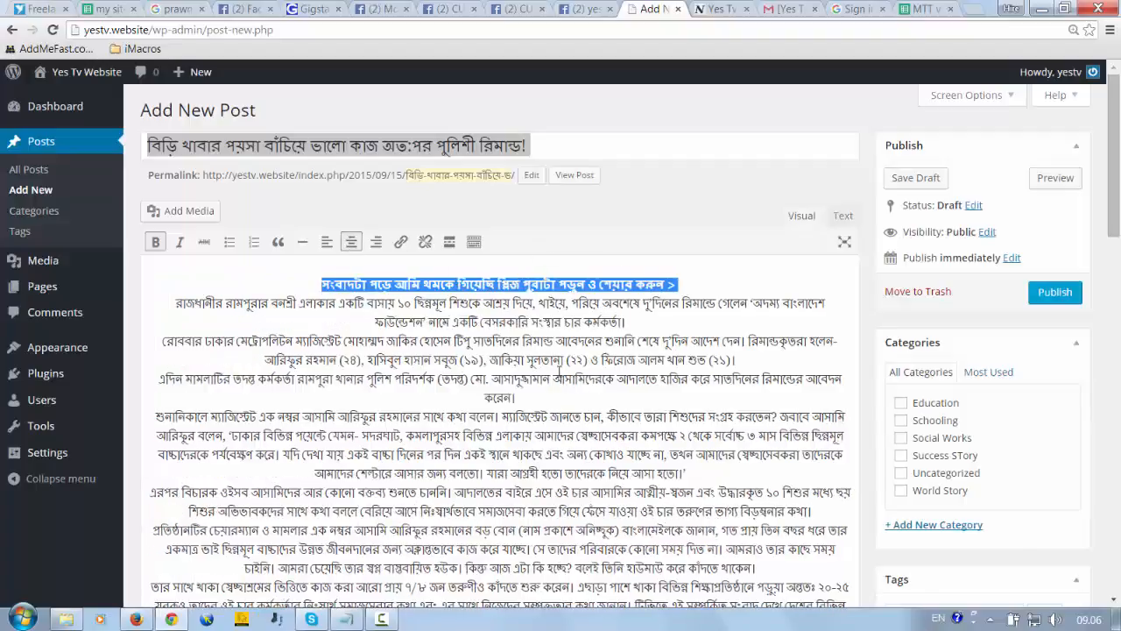
scroll(561, 375, "down", 10)
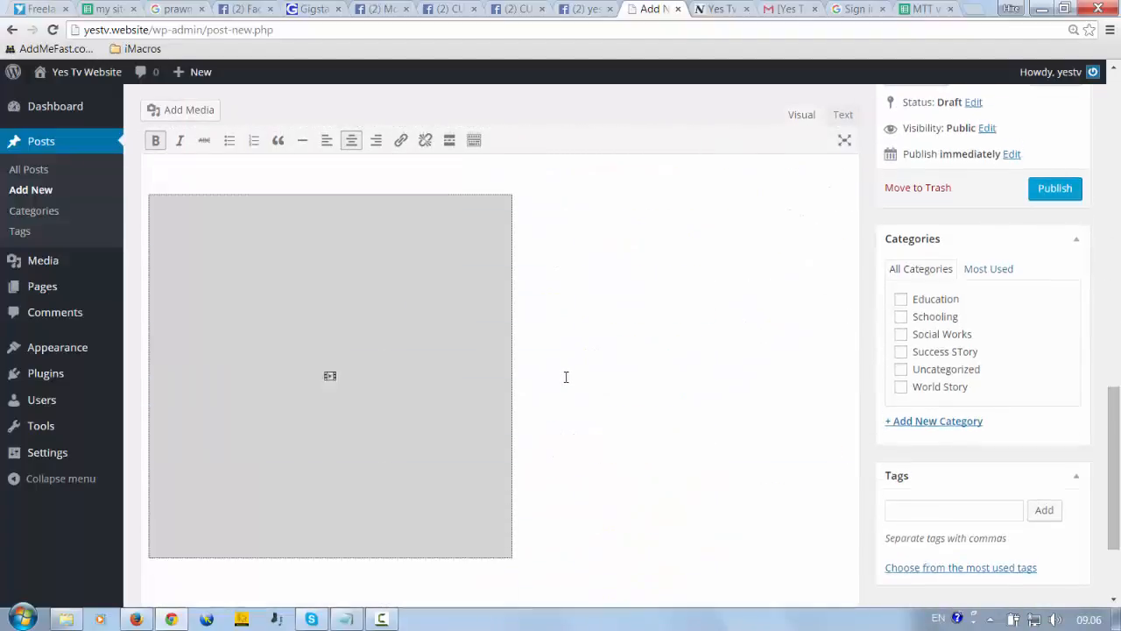
scroll(566, 377, "up", 10)
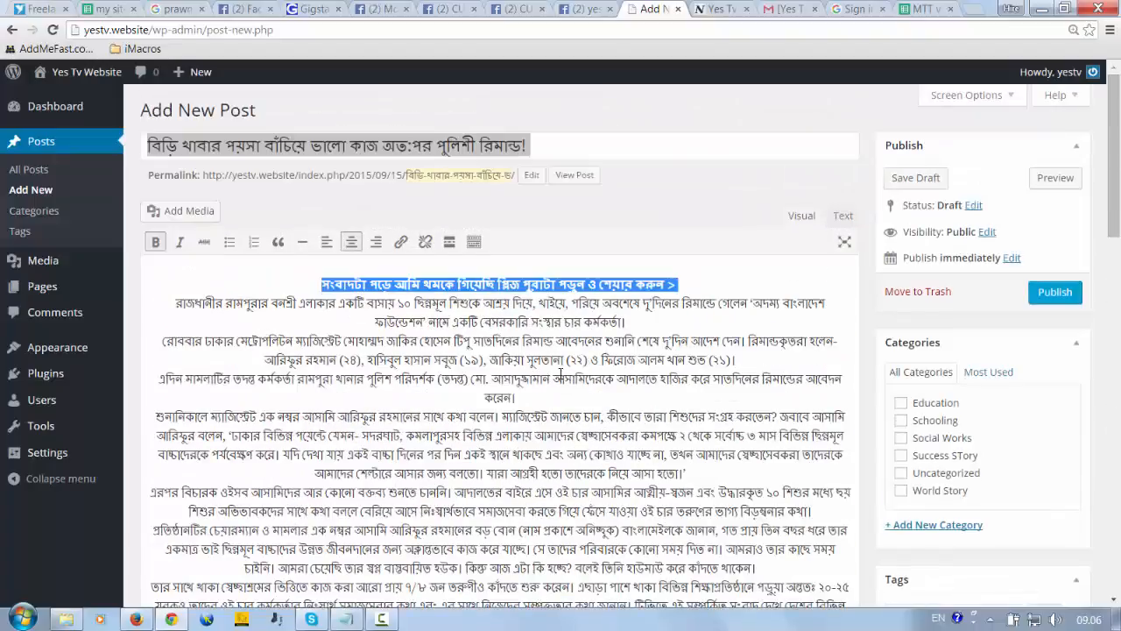
key("ctrl+a")
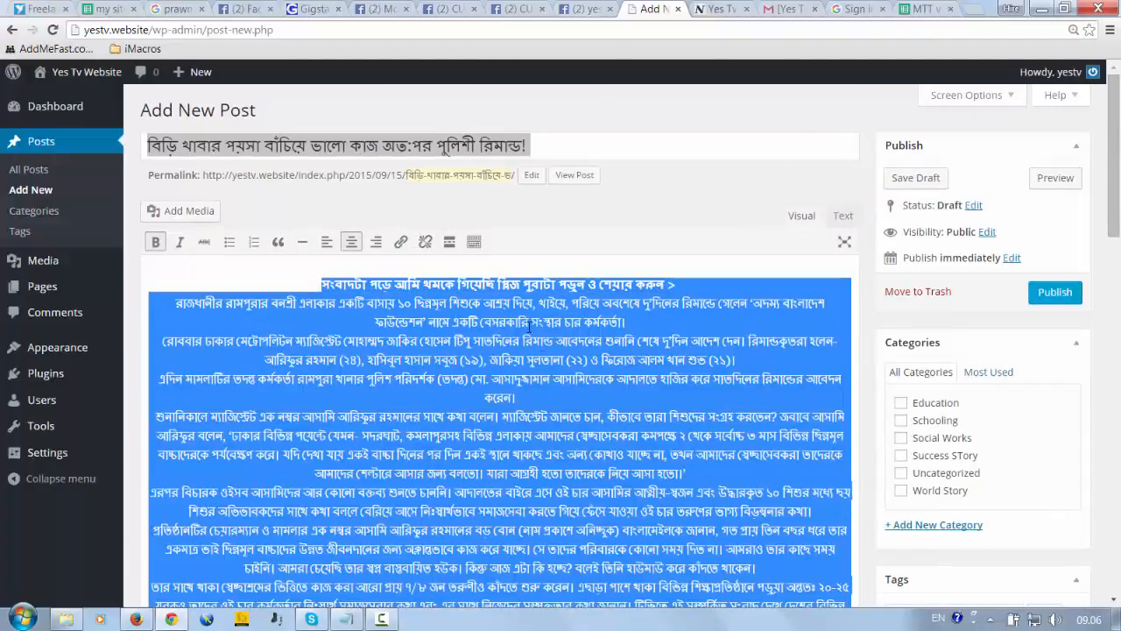
left_click(323, 245)
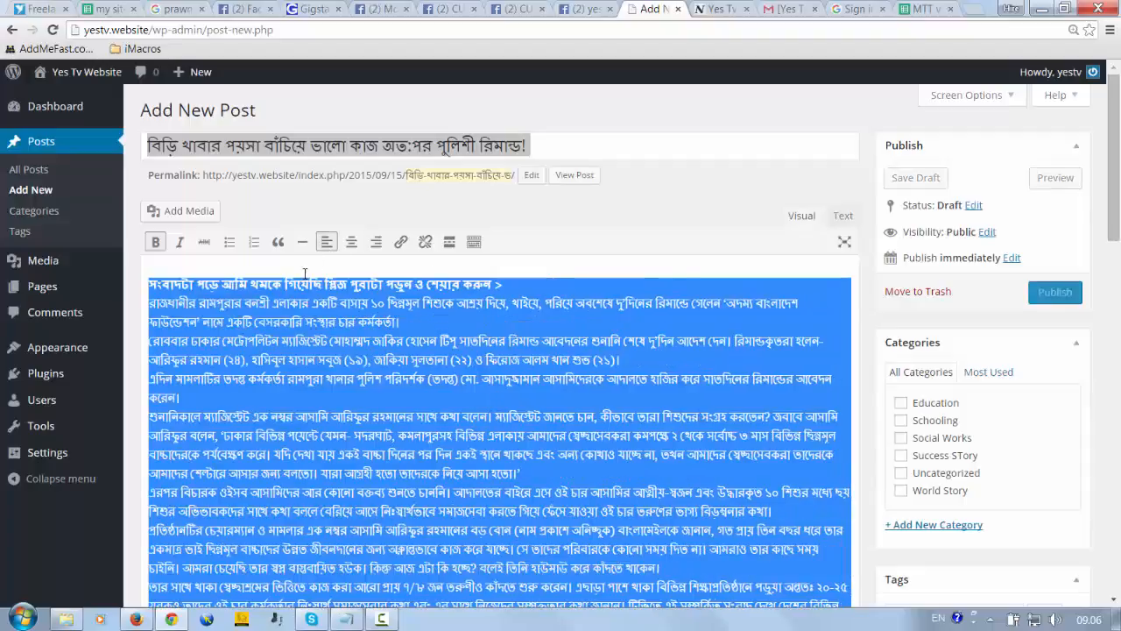
Step: Separate the bold opening line from the text below with a new paragraph, and indent it with spaces towards the centre
left_click(524, 286)
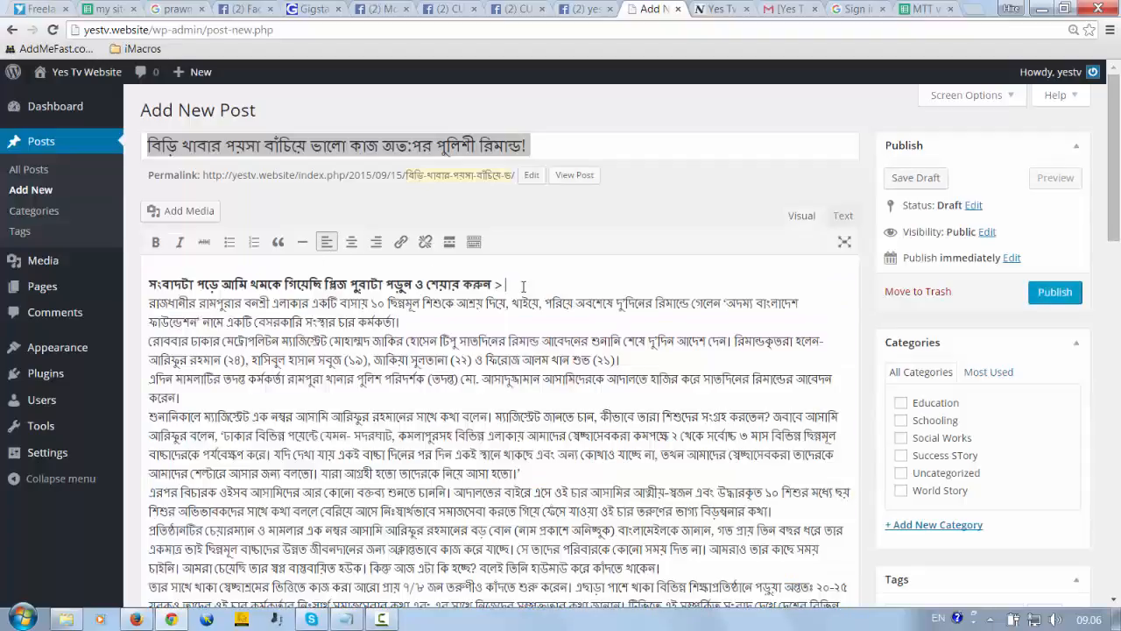
key("Return")
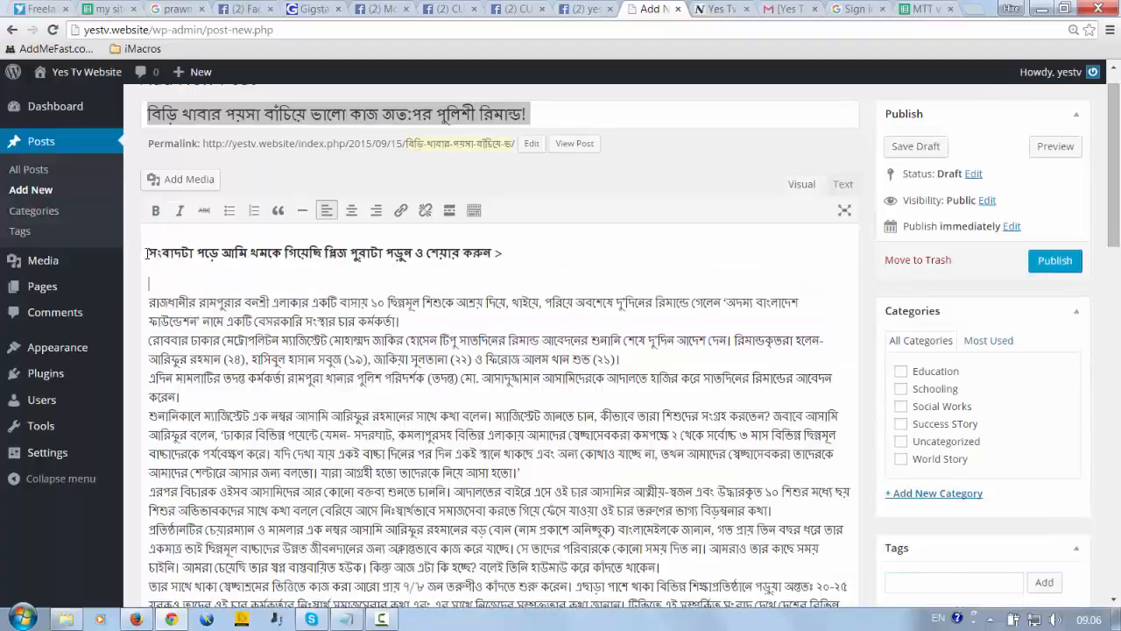
left_click(146, 253)
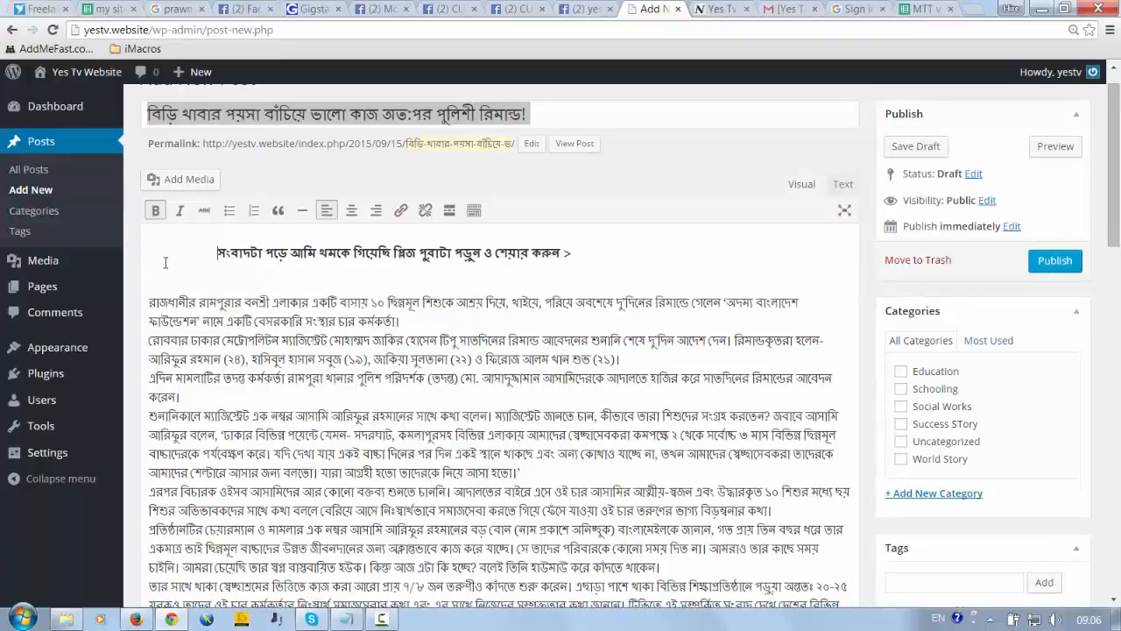
Step: Format the indented opening line as Heading 3 after trying Heading 2
left_click_drag(655, 257, 255, 253)
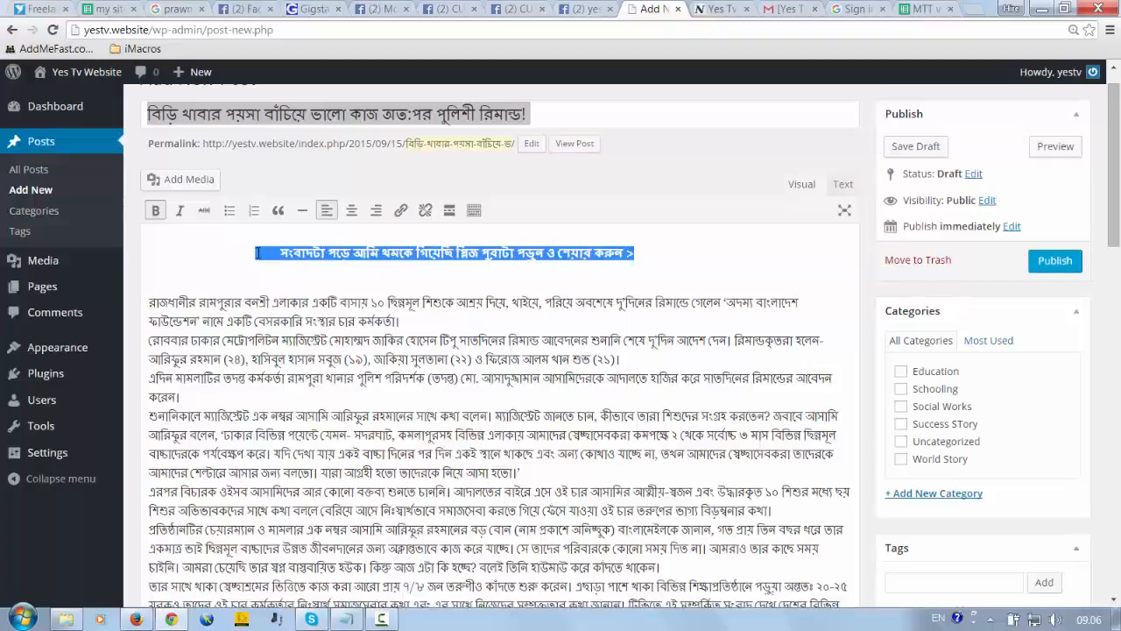
left_click(474, 211)
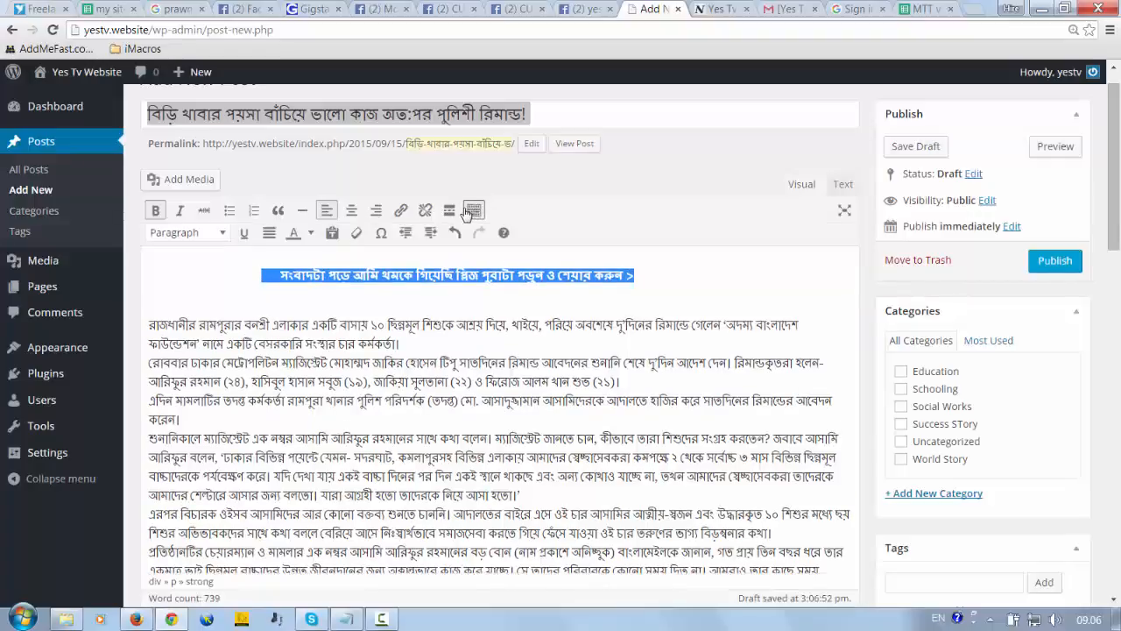
left_click(222, 234)
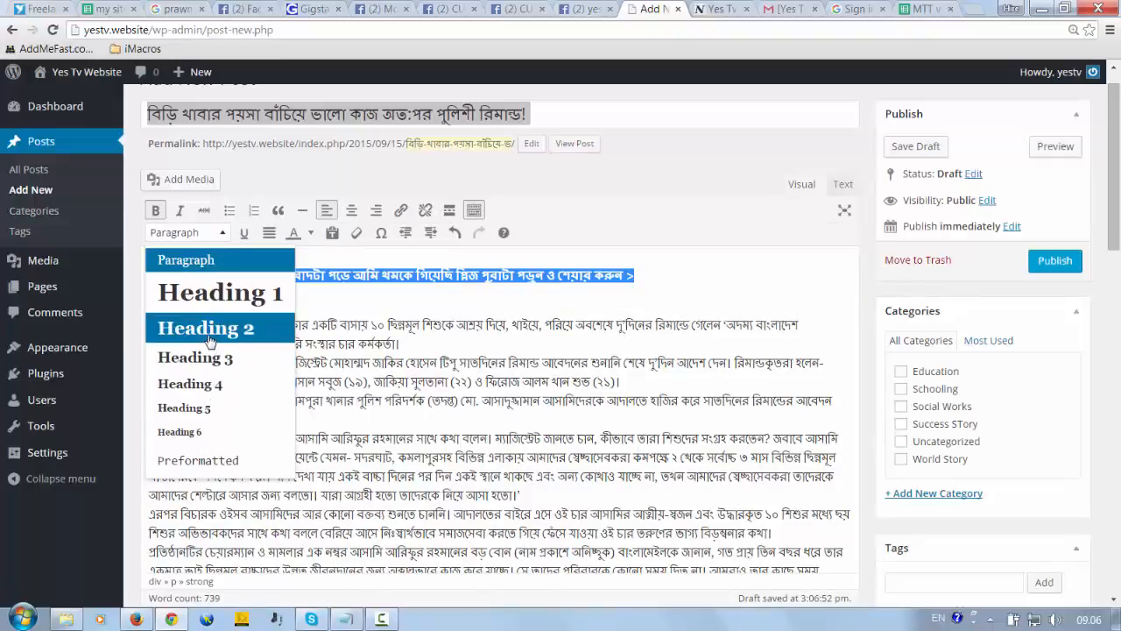
left_click(208, 331)
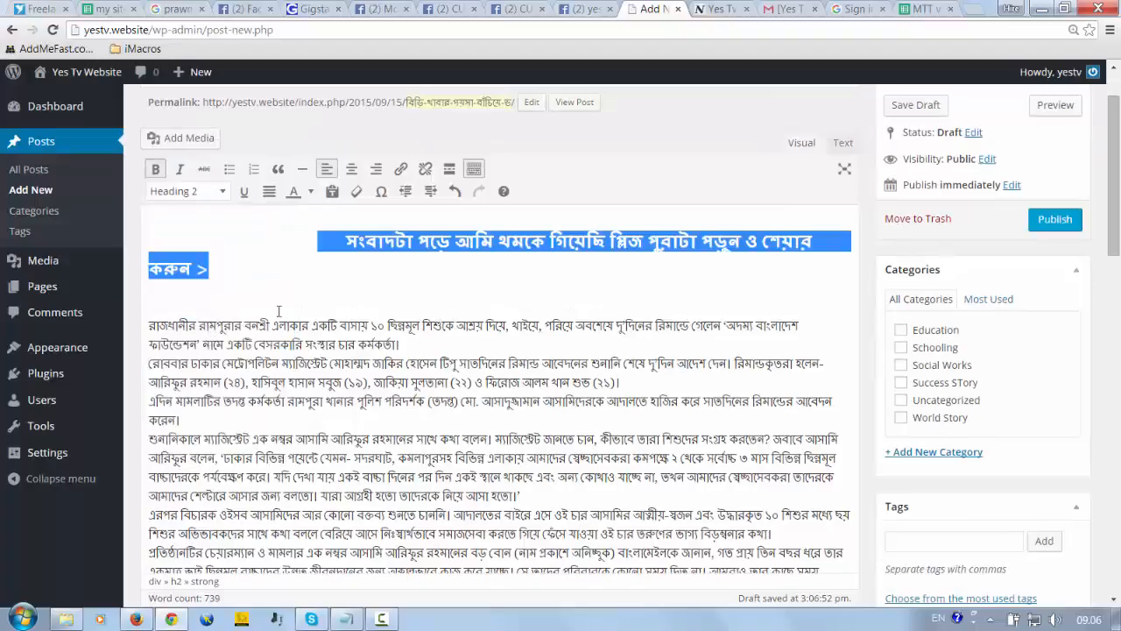
left_click(224, 192)
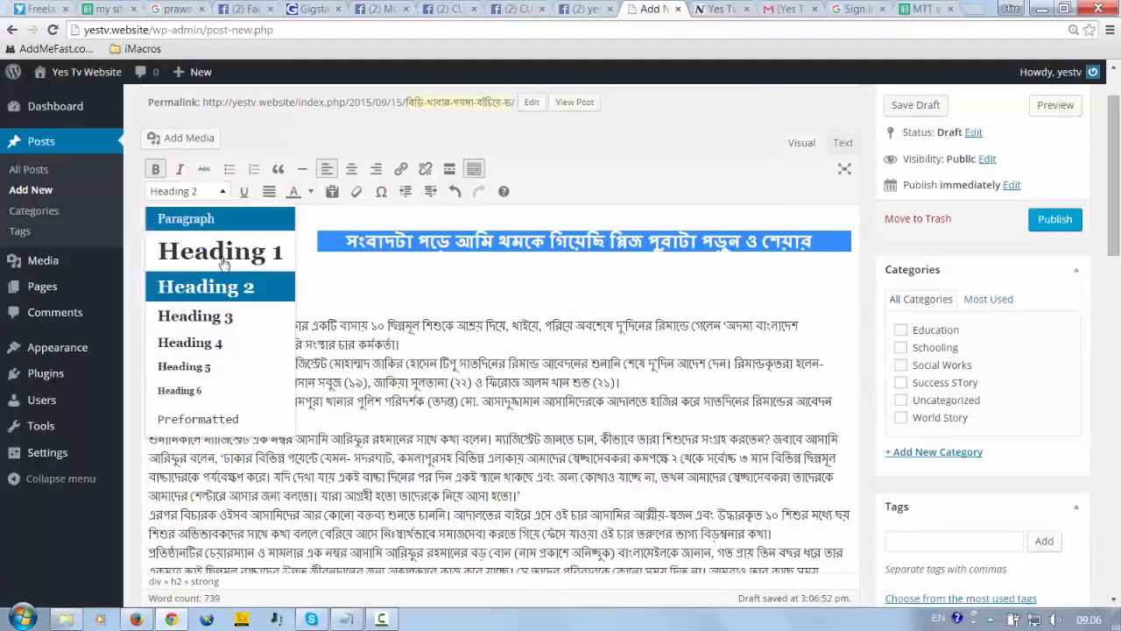
left_click(221, 317)
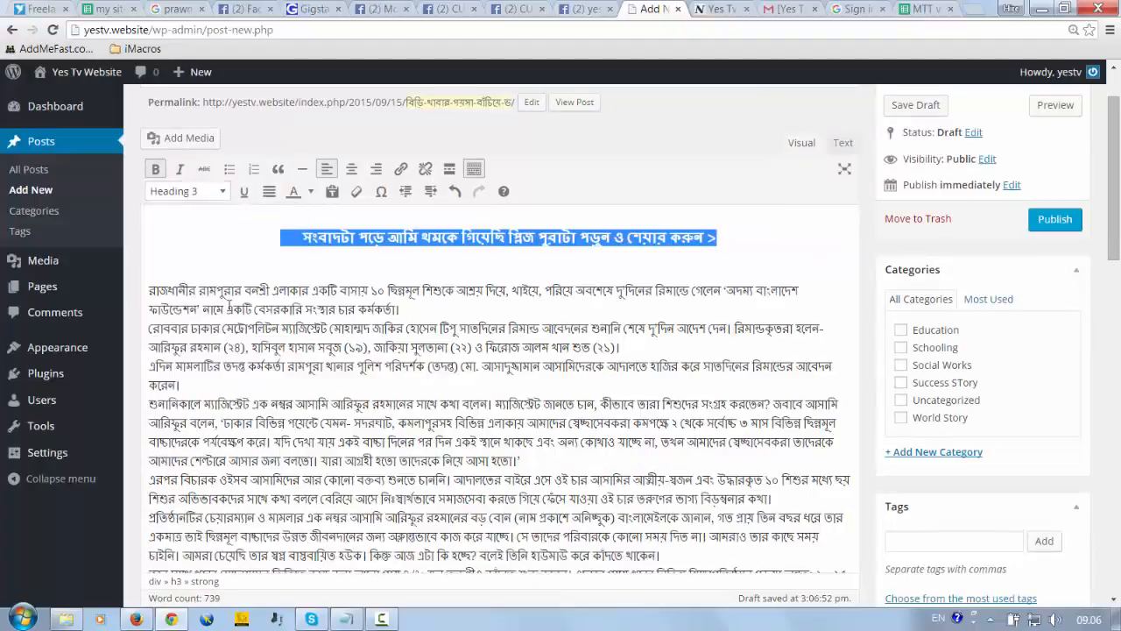
Step: Underline the opening heading and colour its text green
left_click(248, 193)
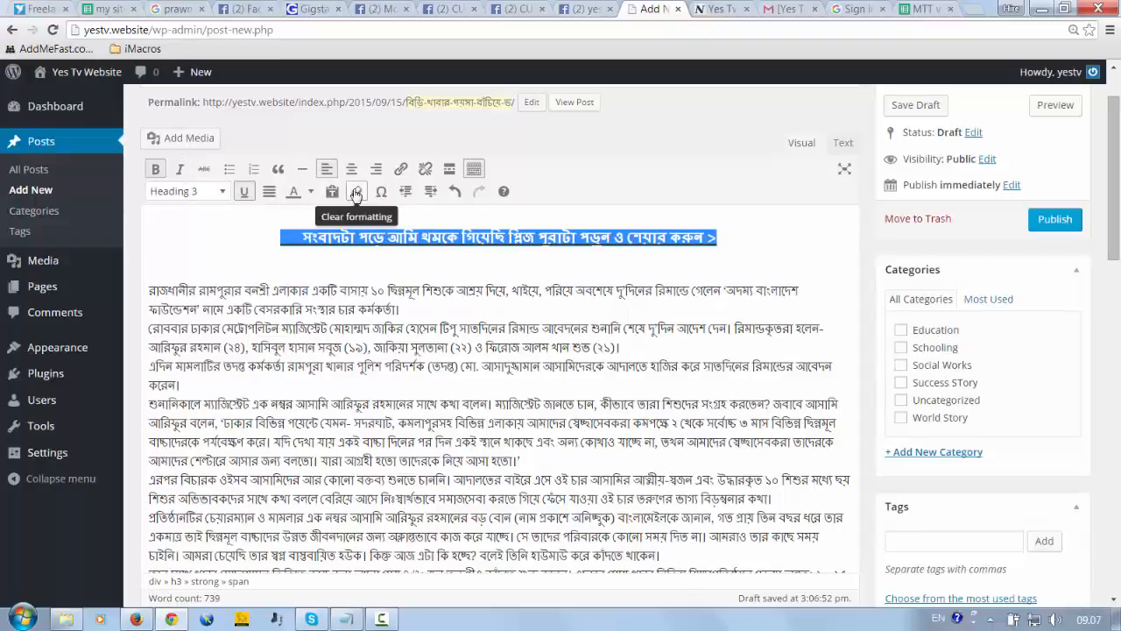
left_click(310, 191)
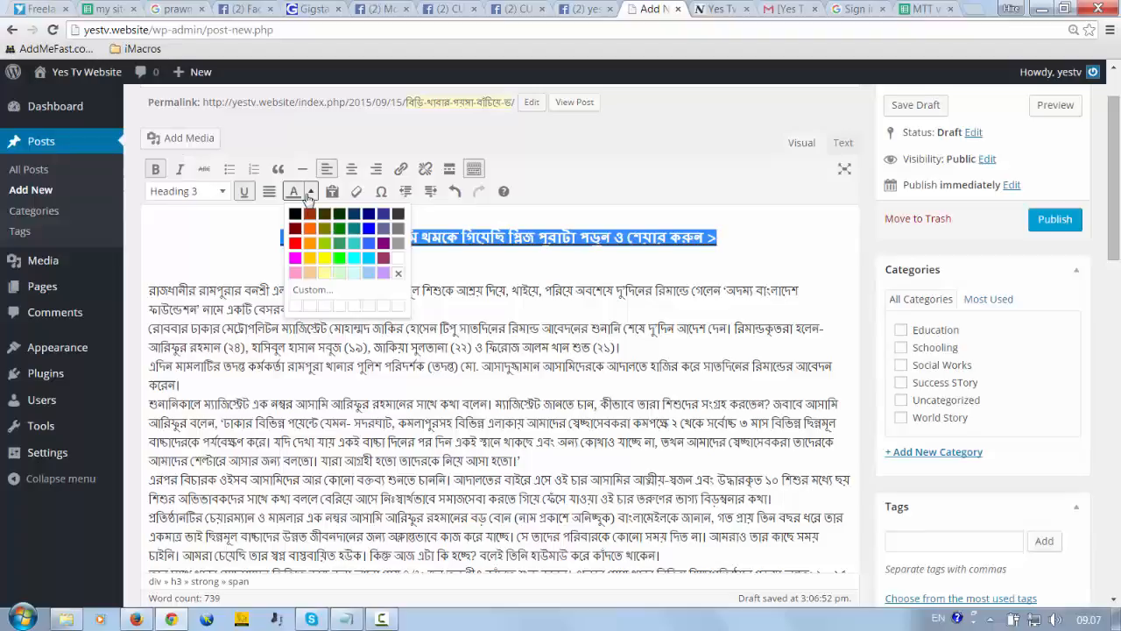
left_click(338, 258)
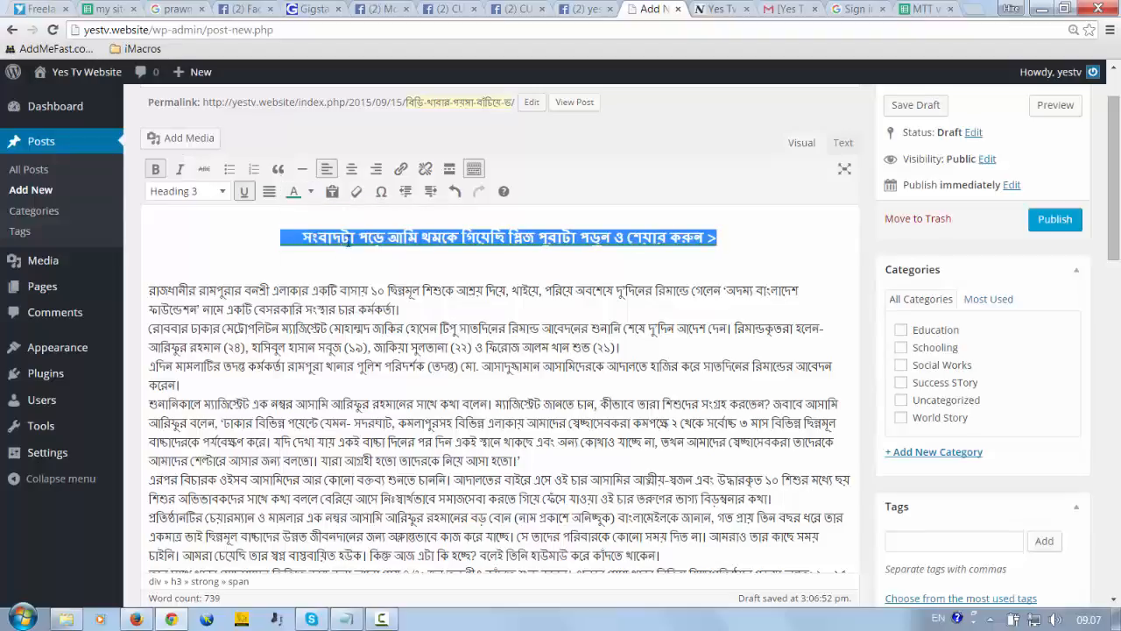
Step: Examine the HTML source of the post, including the styled heading, and return to the visual view
left_click(751, 241)
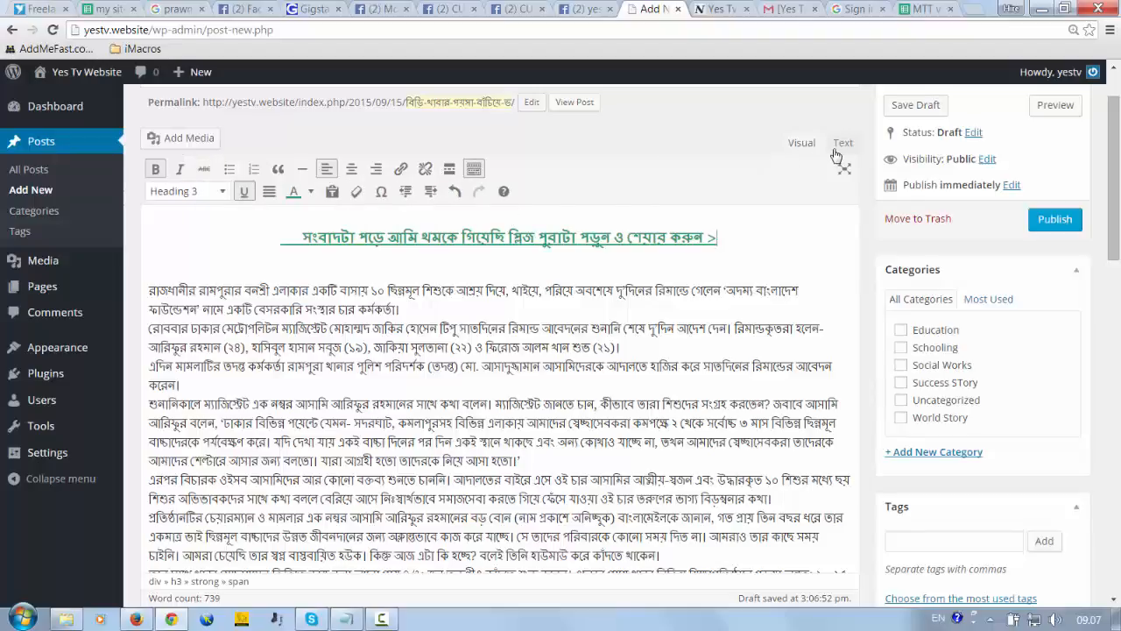
scroll(354, 227, "up", 1)
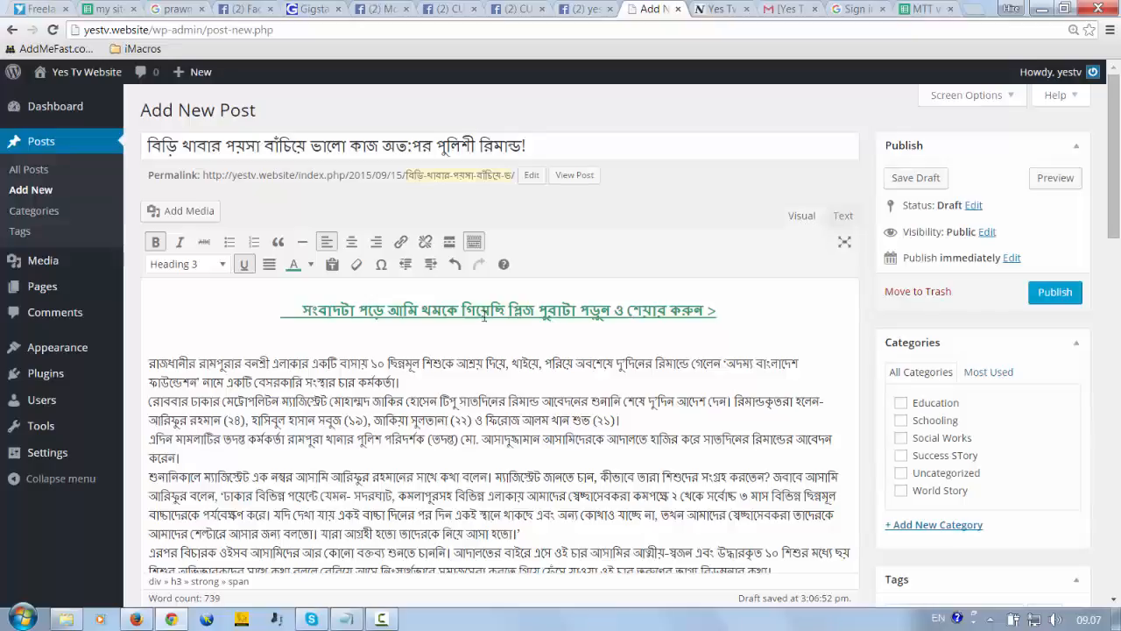
left_click(844, 216)
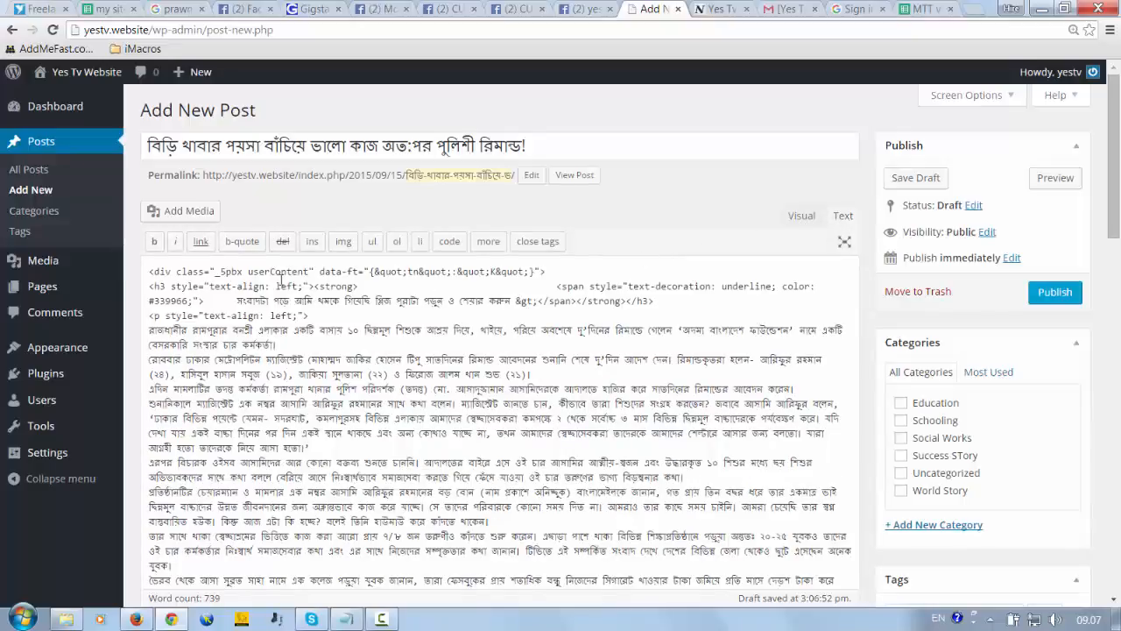
left_click(803, 216)
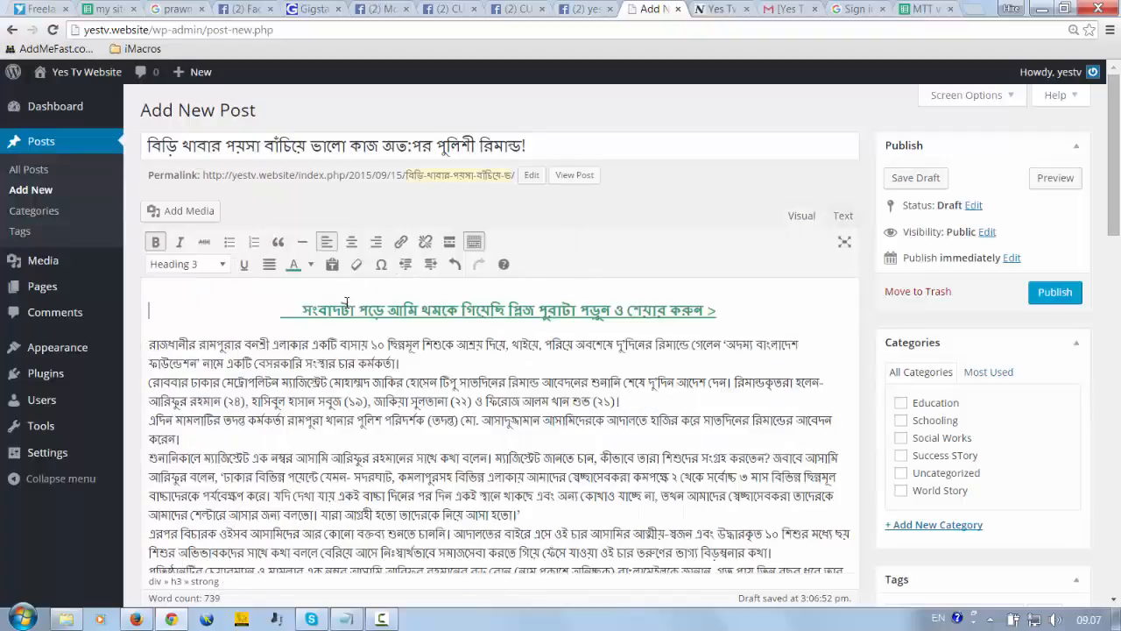
Step: Italicise the phrase "মজার স্কুল : পথশিশু আর আমরা কতিপয়" before the bracketed Facebook address near the end of the post
scroll(347, 302, "down", 2)
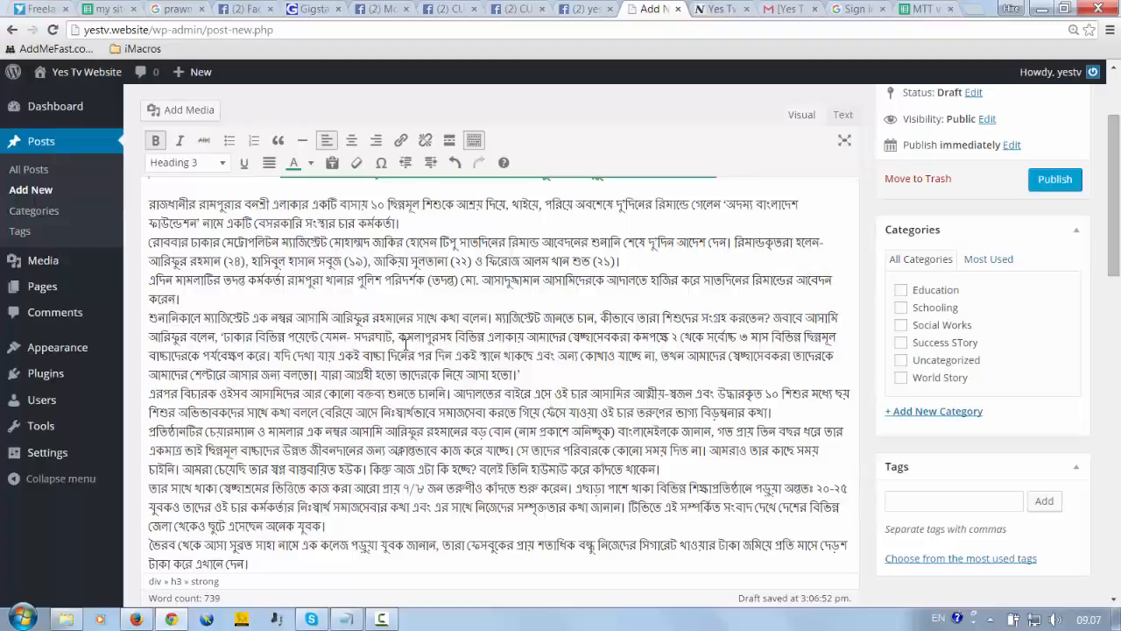
scroll(544, 273, "down", 12)
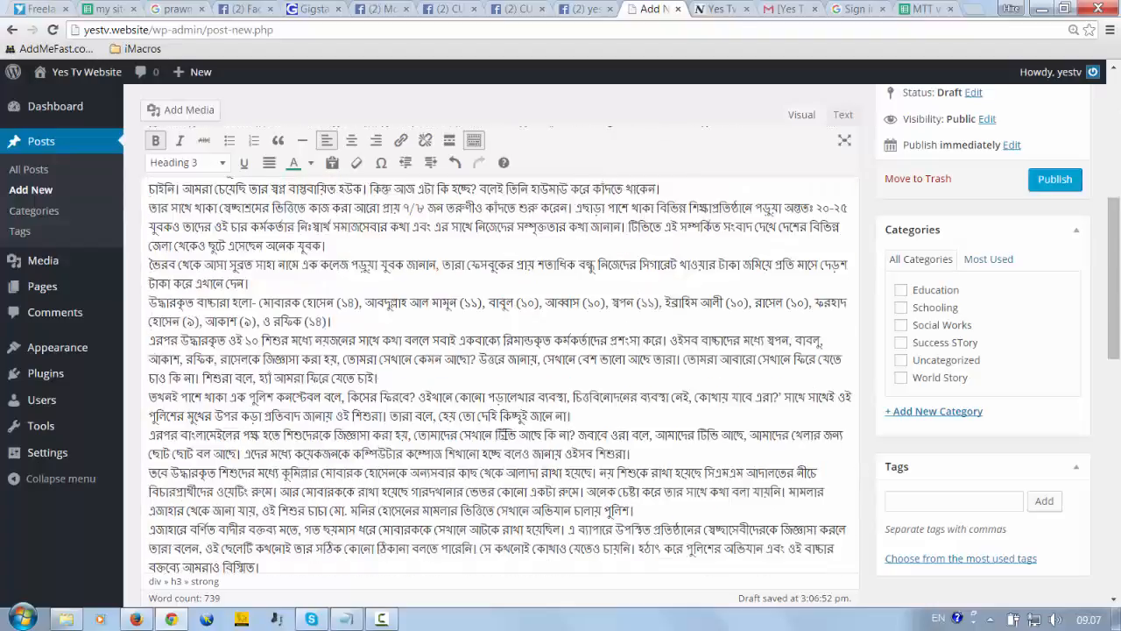
scroll(423, 352, "up", 5)
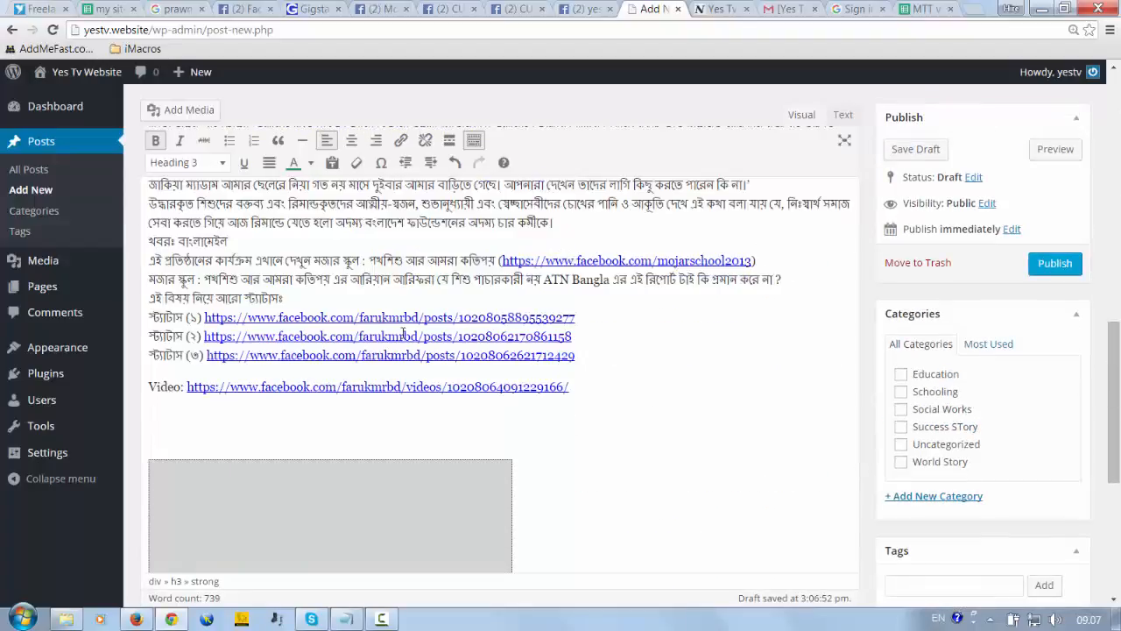
scroll(418, 357, "up", 3)
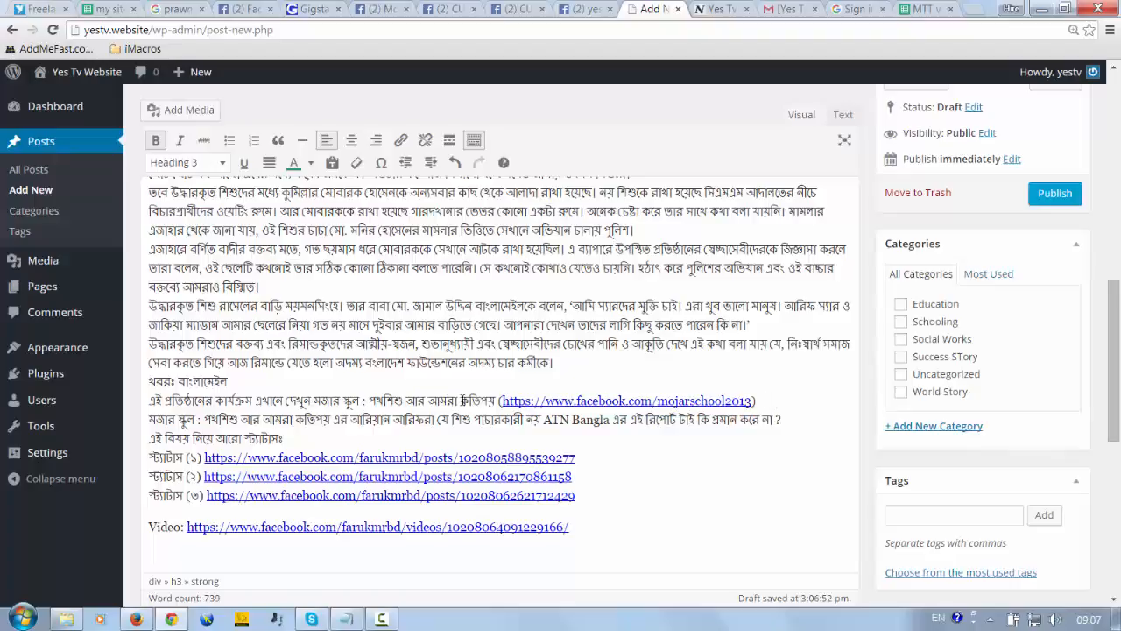
left_click_drag(368, 400, 488, 399)
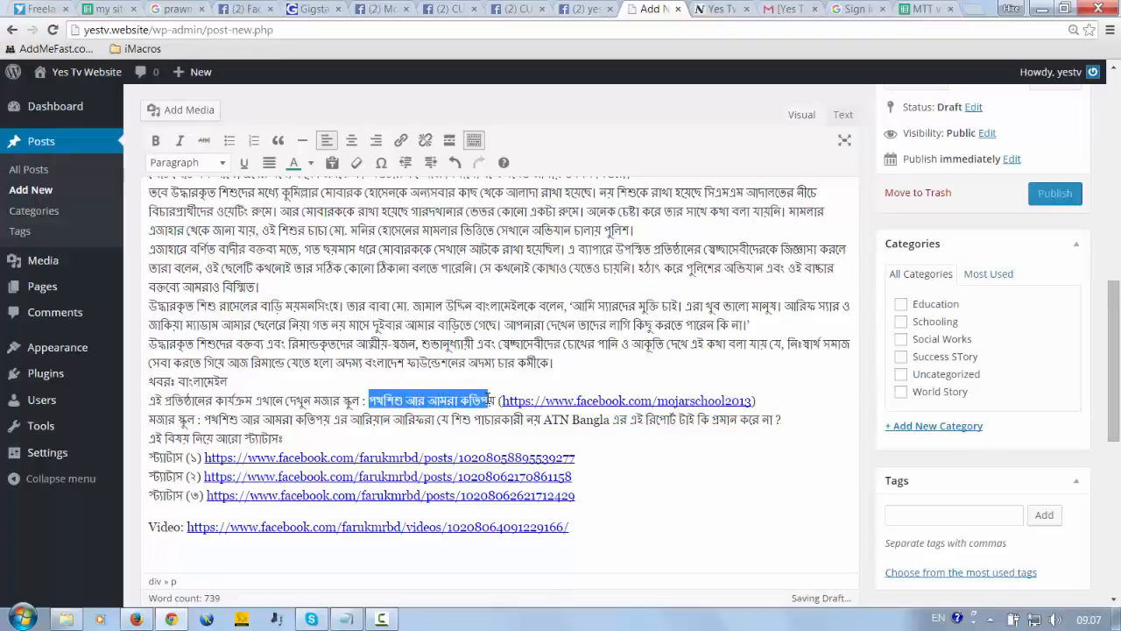
left_click_drag(313, 400, 497, 400)
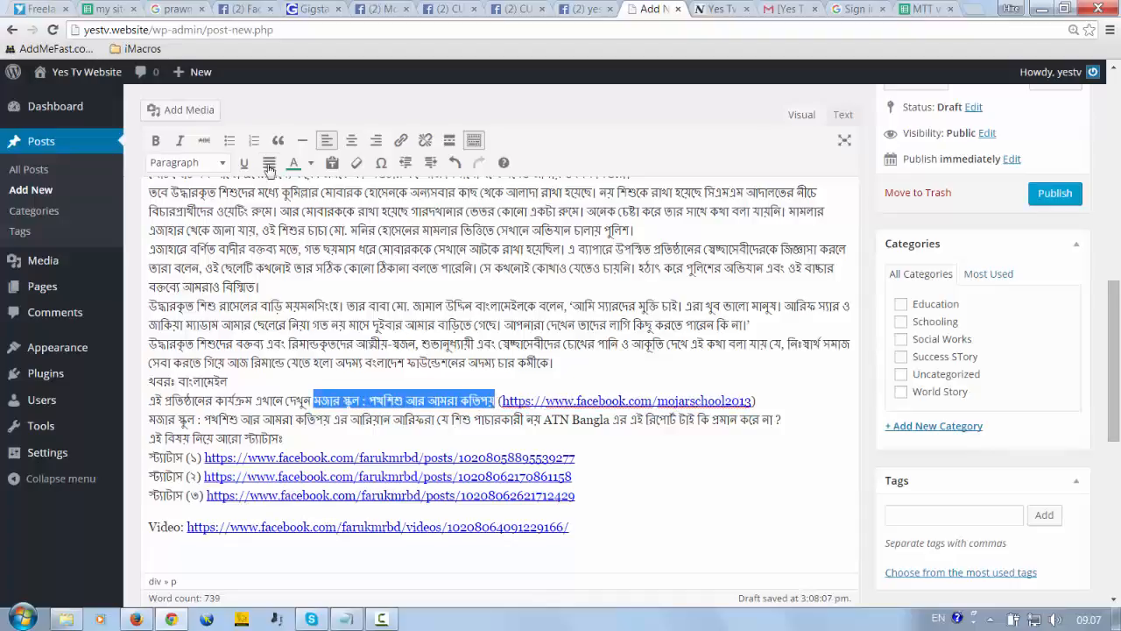
left_click(180, 140)
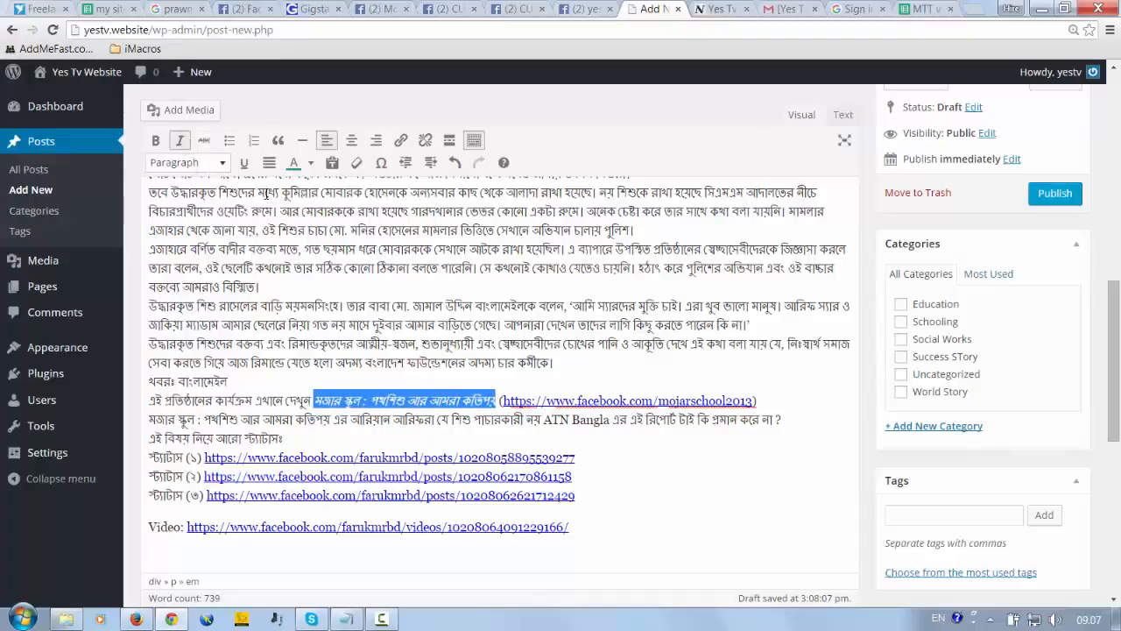
Step: Try Heading 4 on the italic phrase, and undo the format change
left_click(219, 163)
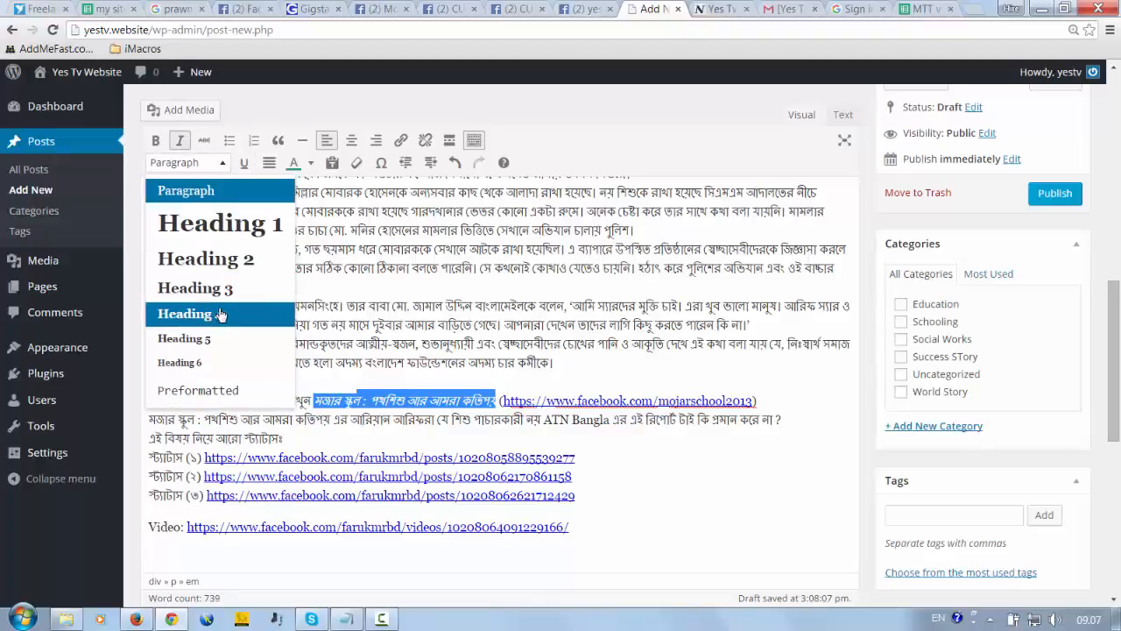
left_click(289, 313)
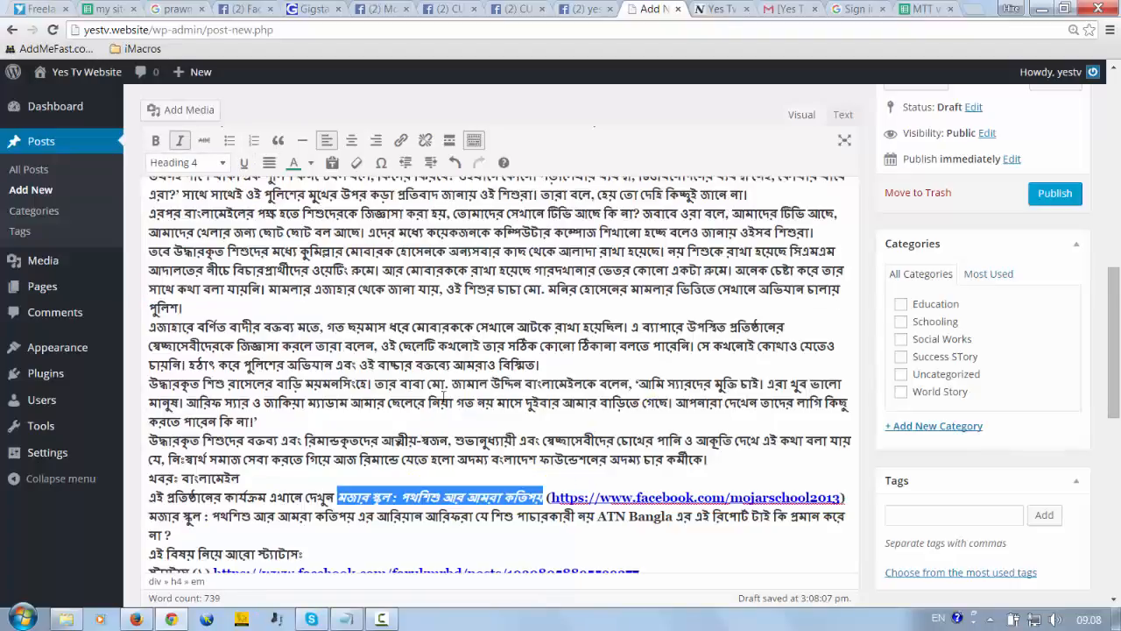
scroll(418, 340, "down", 3)
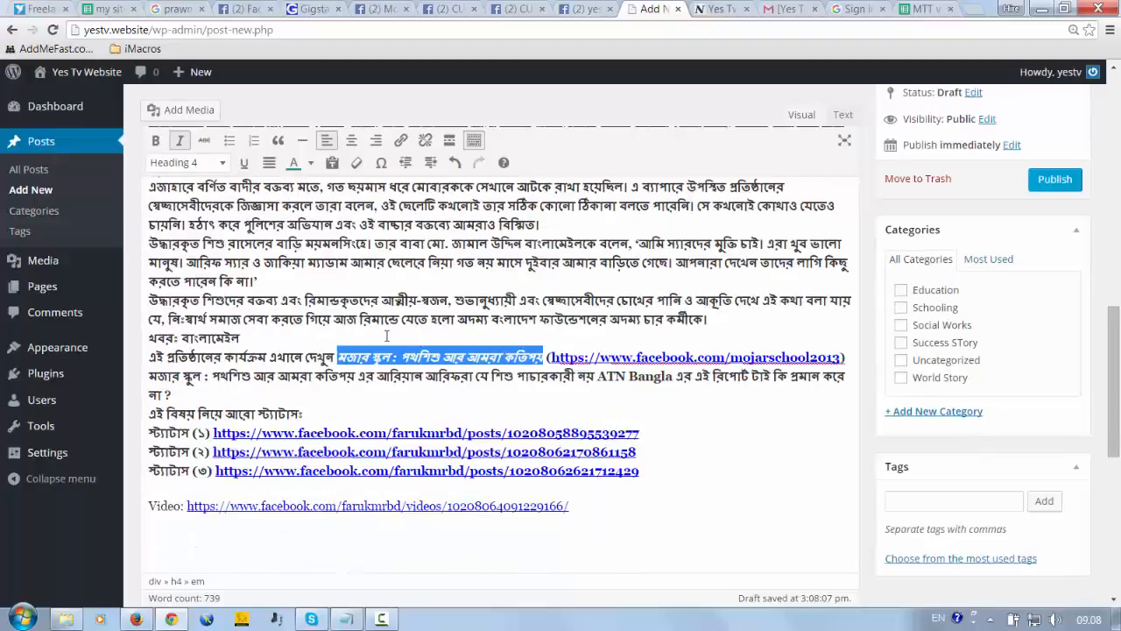
scroll(385, 335, "up", 5)
scroll(389, 341, "down", 3)
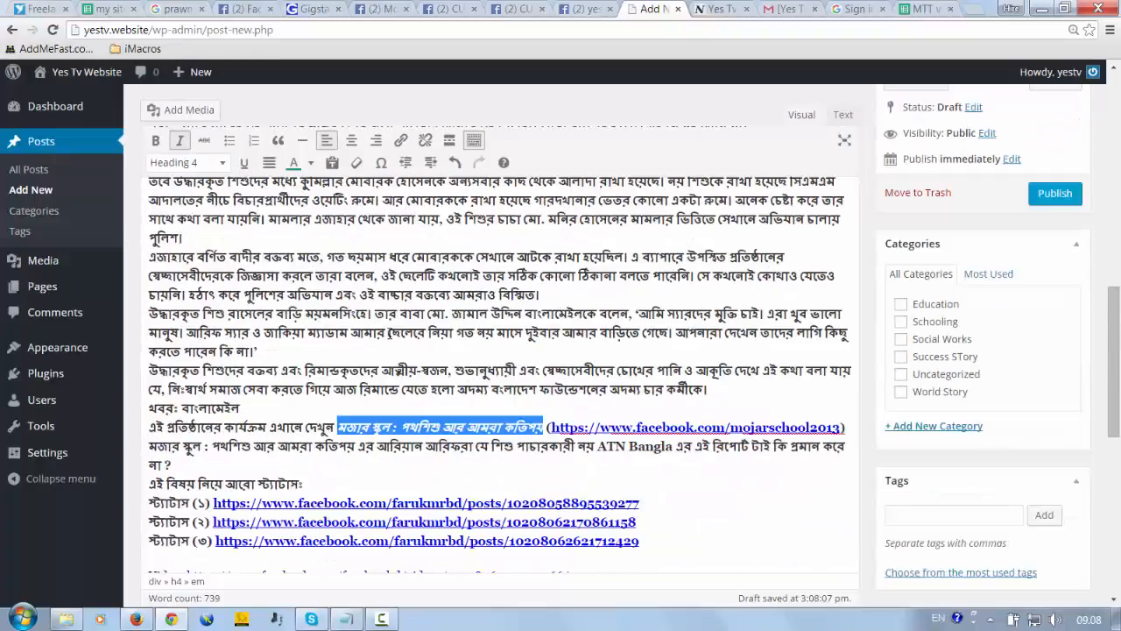
key("ctrl+z")
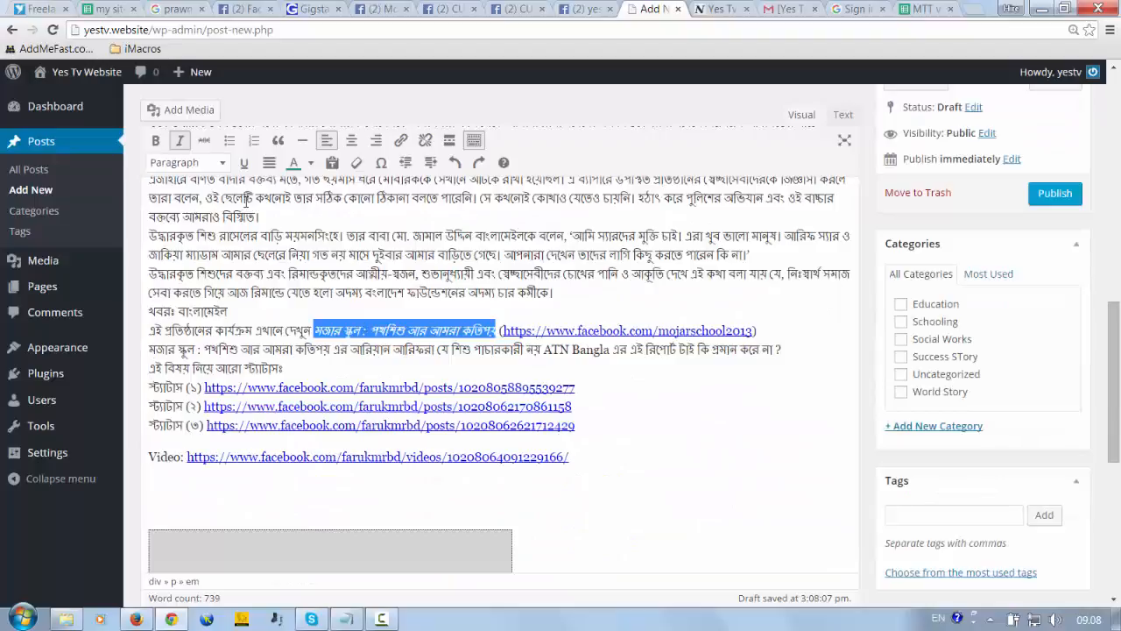
Step: Make the italic phrase bold as well, and copy the Facebook address from the brackets after it
left_click(155, 141)
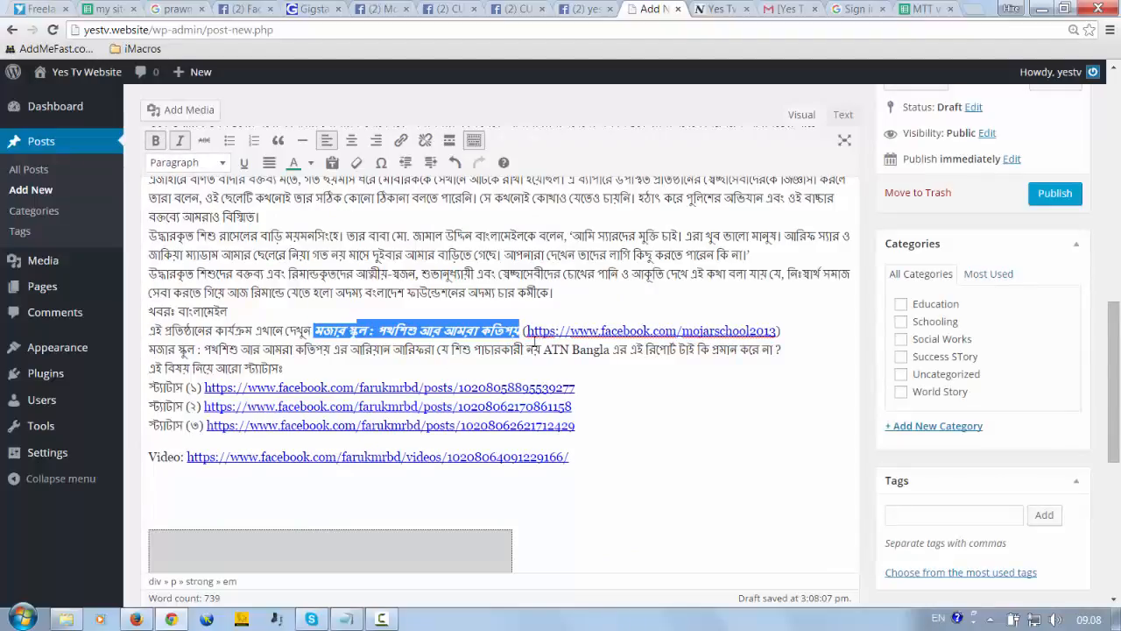
left_click(634, 308)
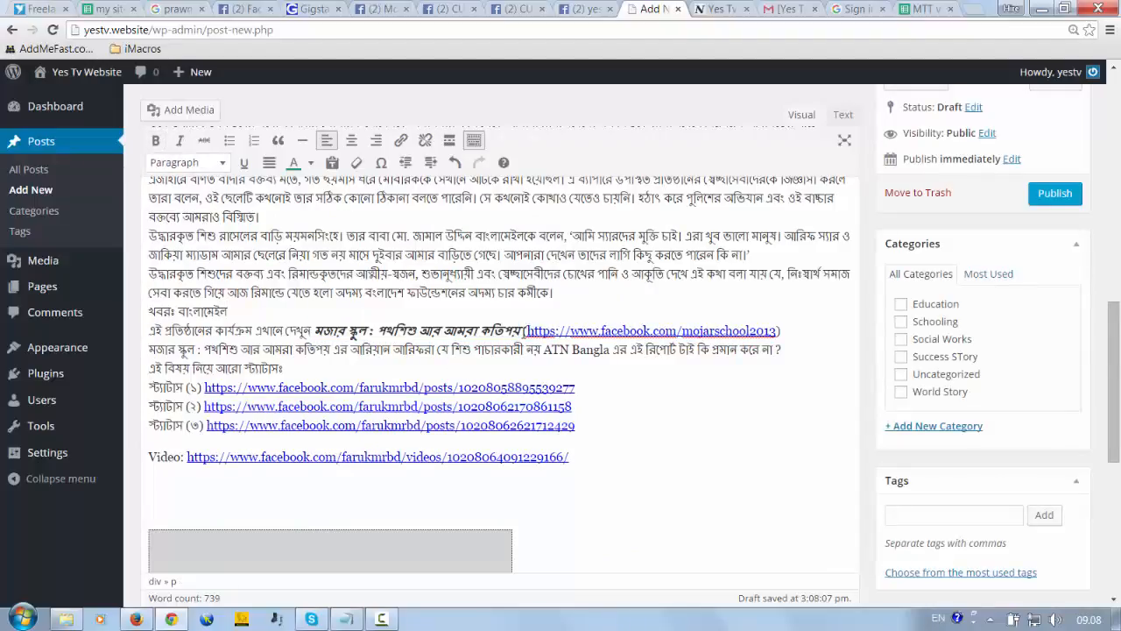
left_click_drag(524, 330, 780, 331)
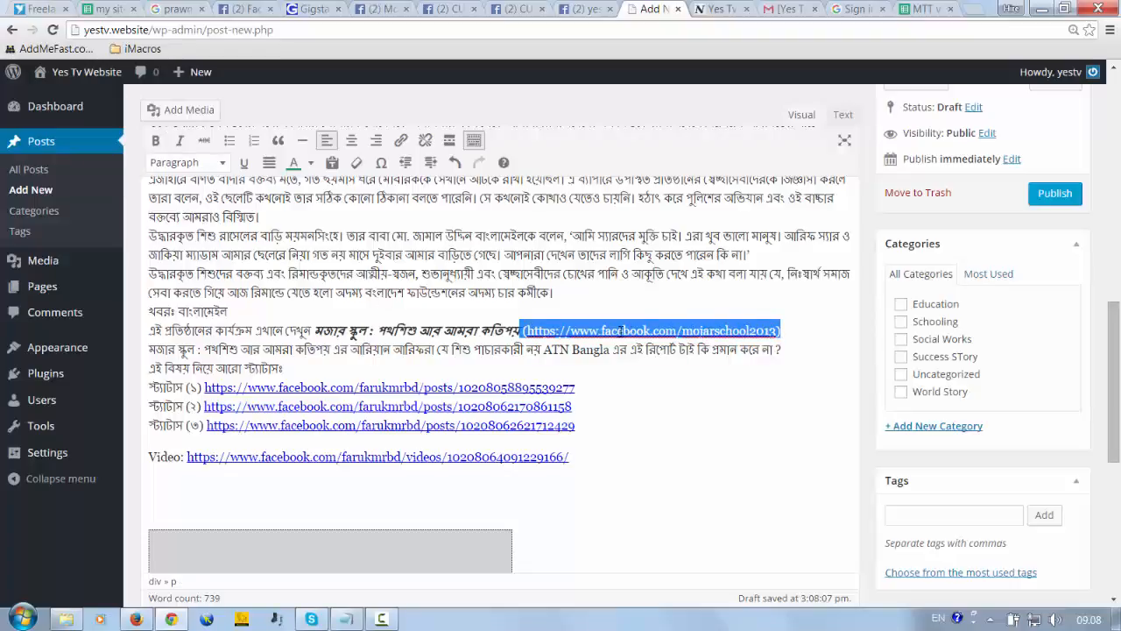
left_click(618, 330)
left_click_drag(530, 331, 777, 335)
key("ctrl+c")
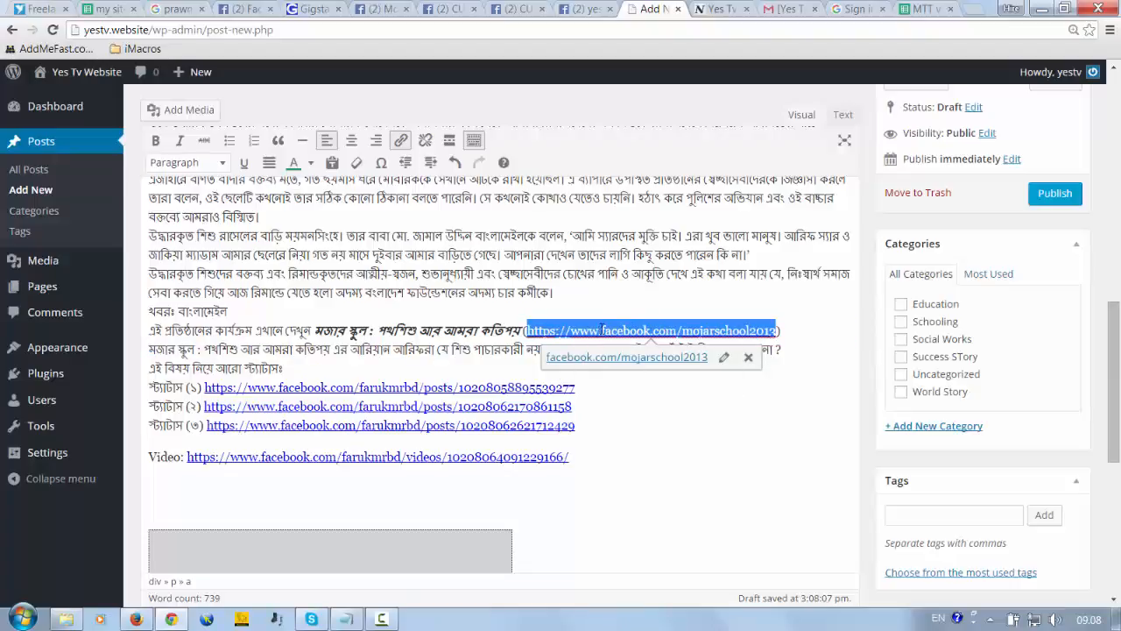
left_click(443, 330)
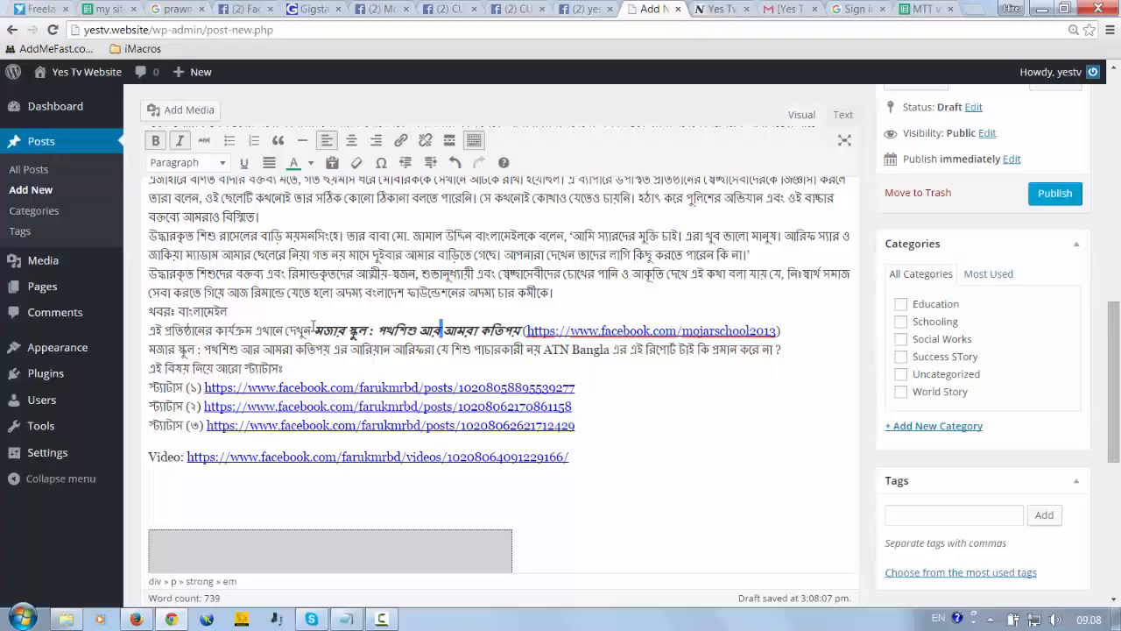
left_click_drag(313, 331, 525, 331)
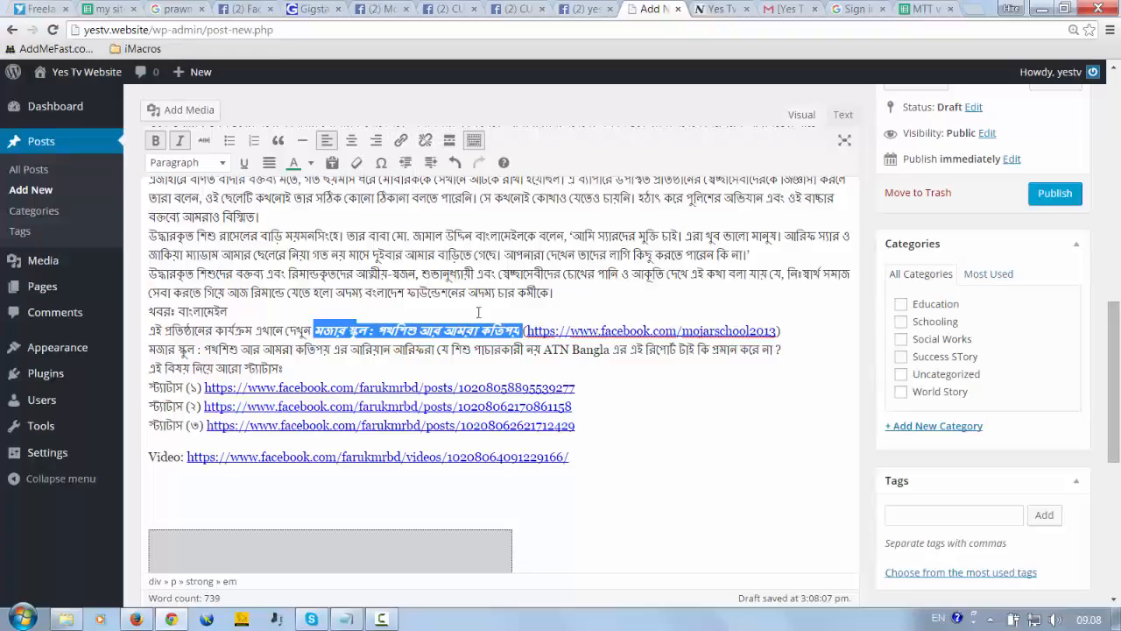
left_click(401, 141)
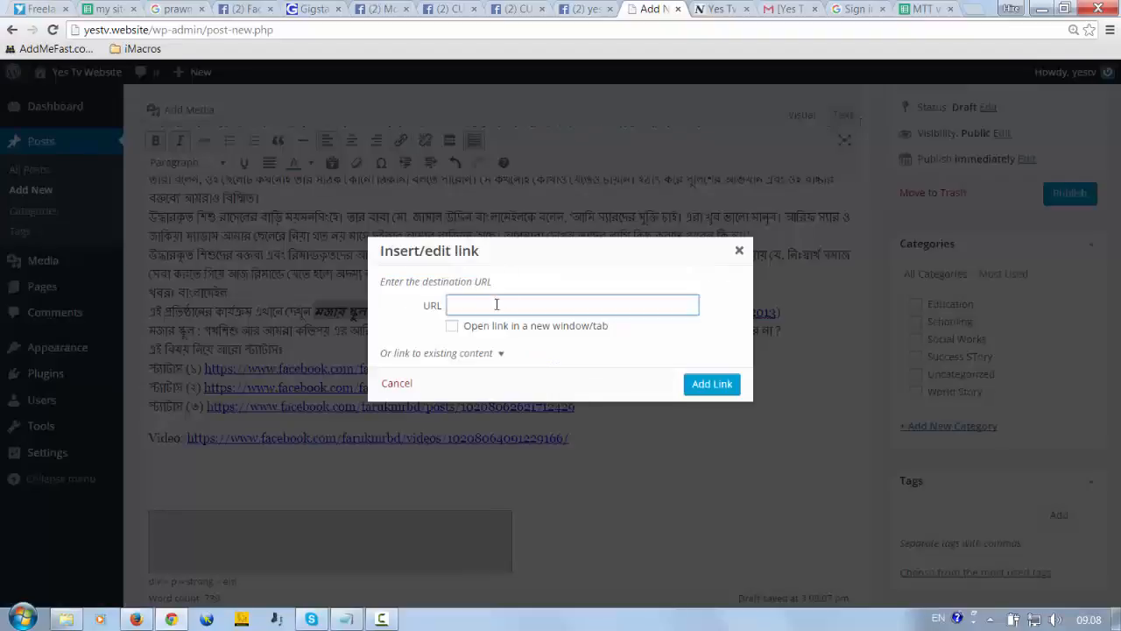
key("ctrl+v")
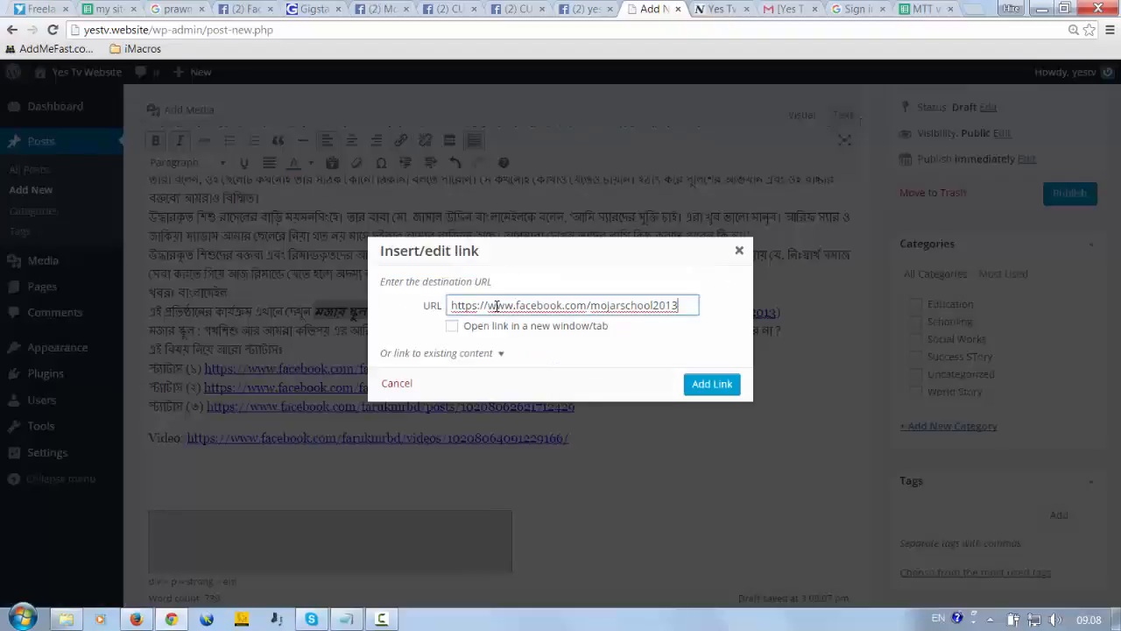
left_click(454, 330)
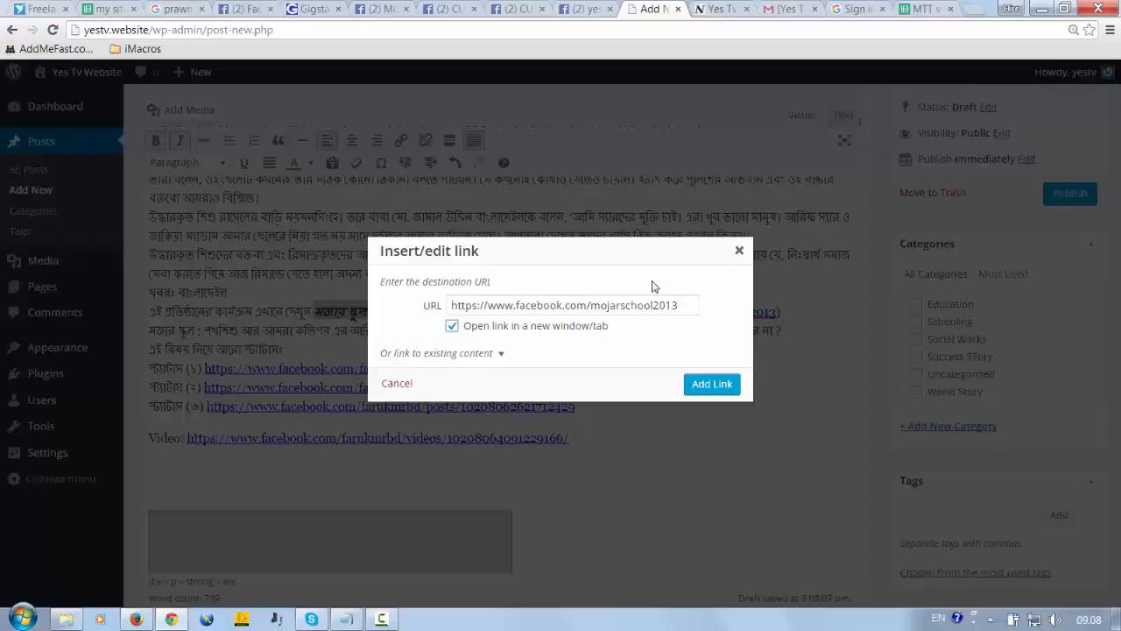
Step: Try the existing News page as the link target, and replace its URL with the copied Facebook address again
left_click(497, 354)
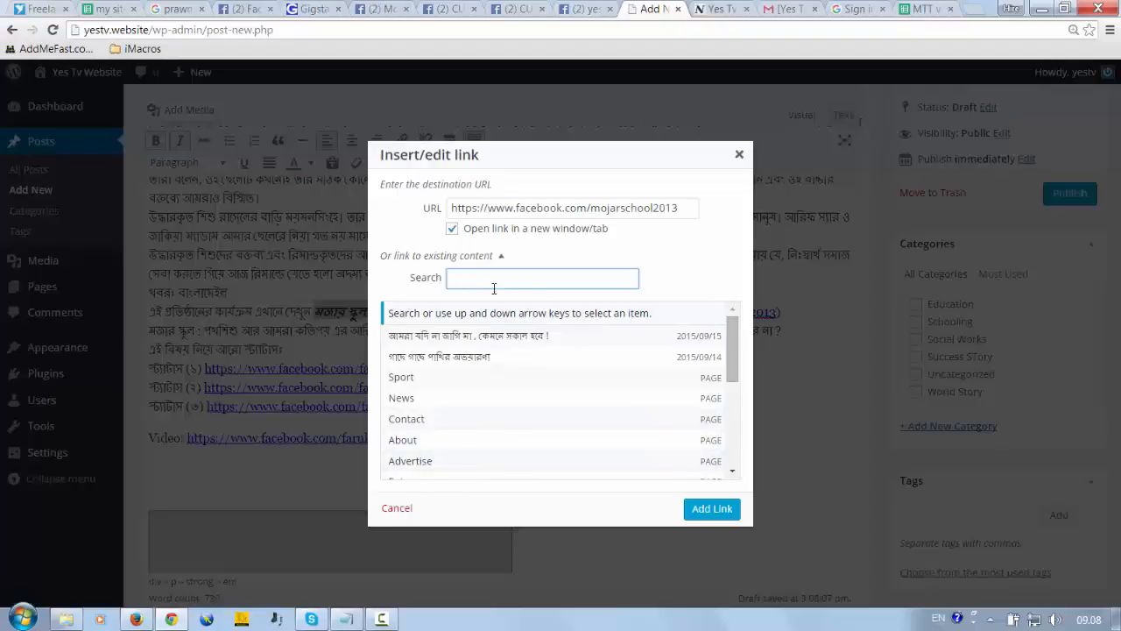
left_click(417, 402)
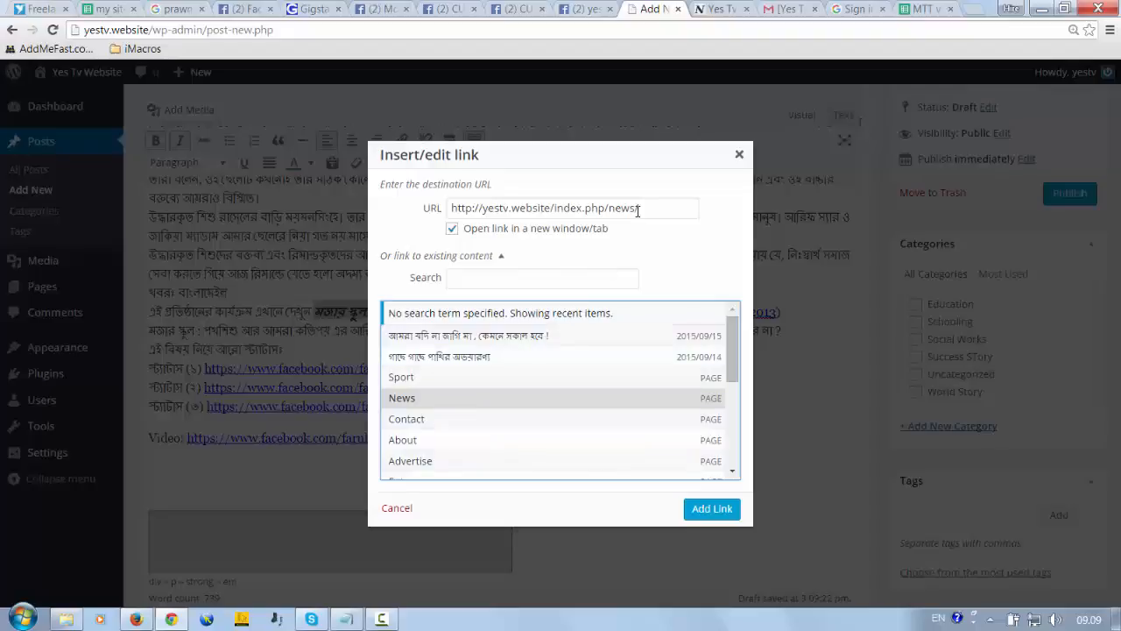
triple_click(492, 203)
key("ctrl+v")
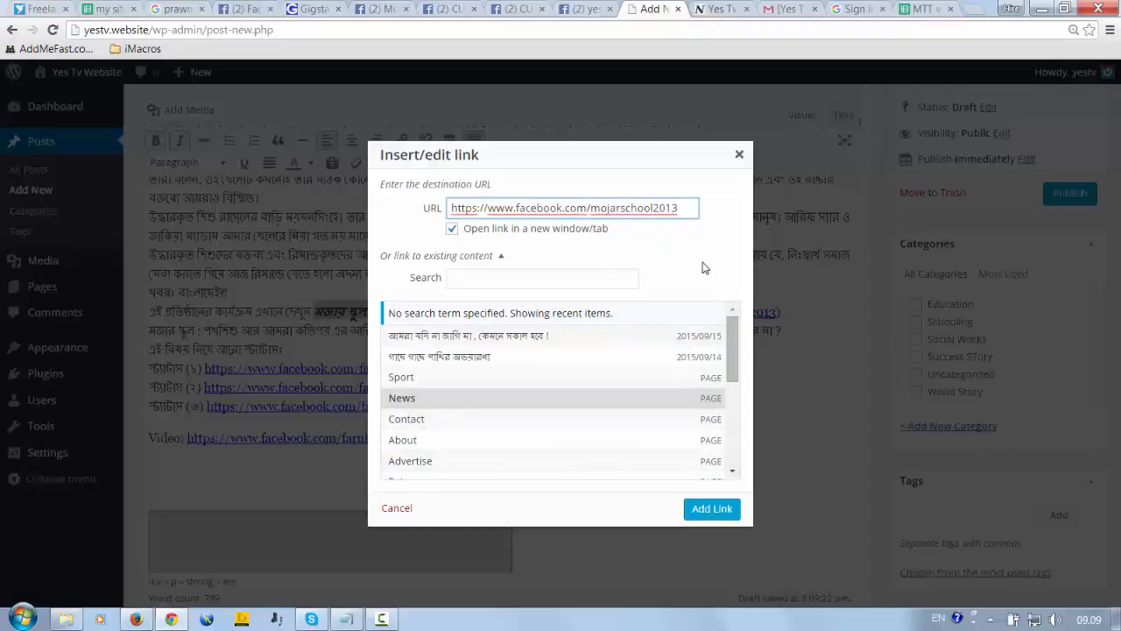
Step: Add the link to the phrase, and delete the redundant bracketed Facebook address after it
left_click(708, 501)
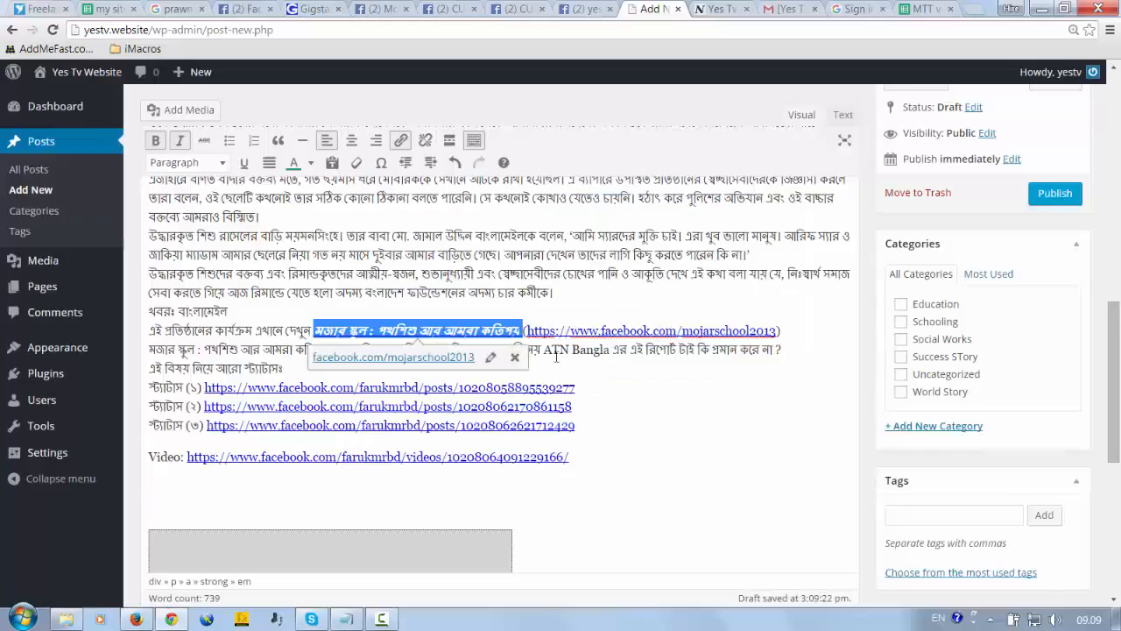
left_click(683, 368)
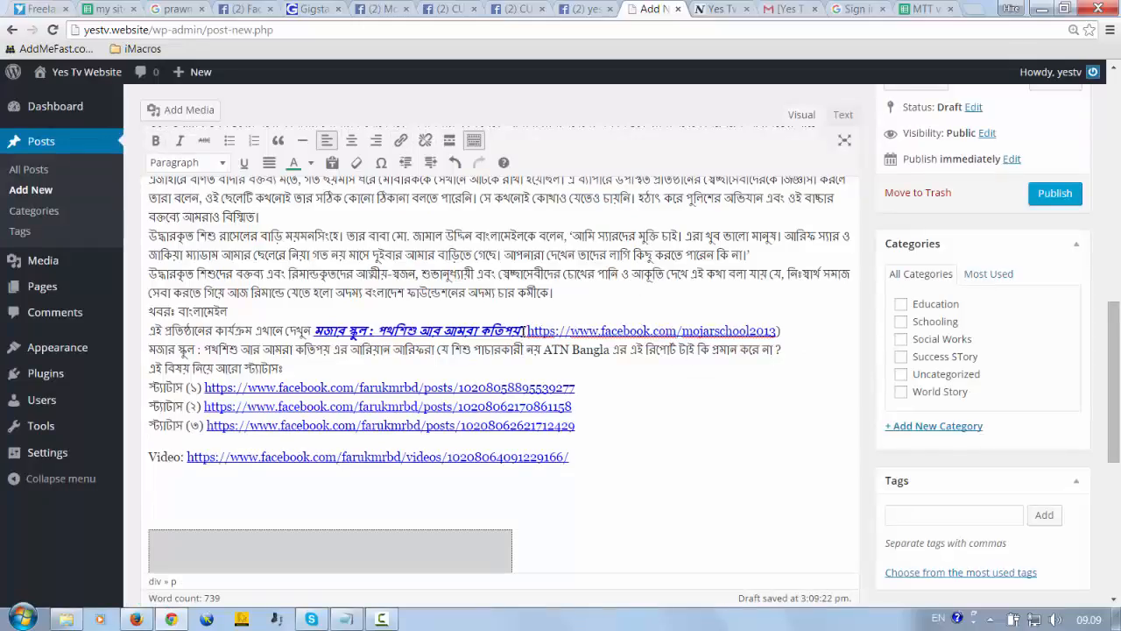
left_click_drag(524, 330, 779, 326)
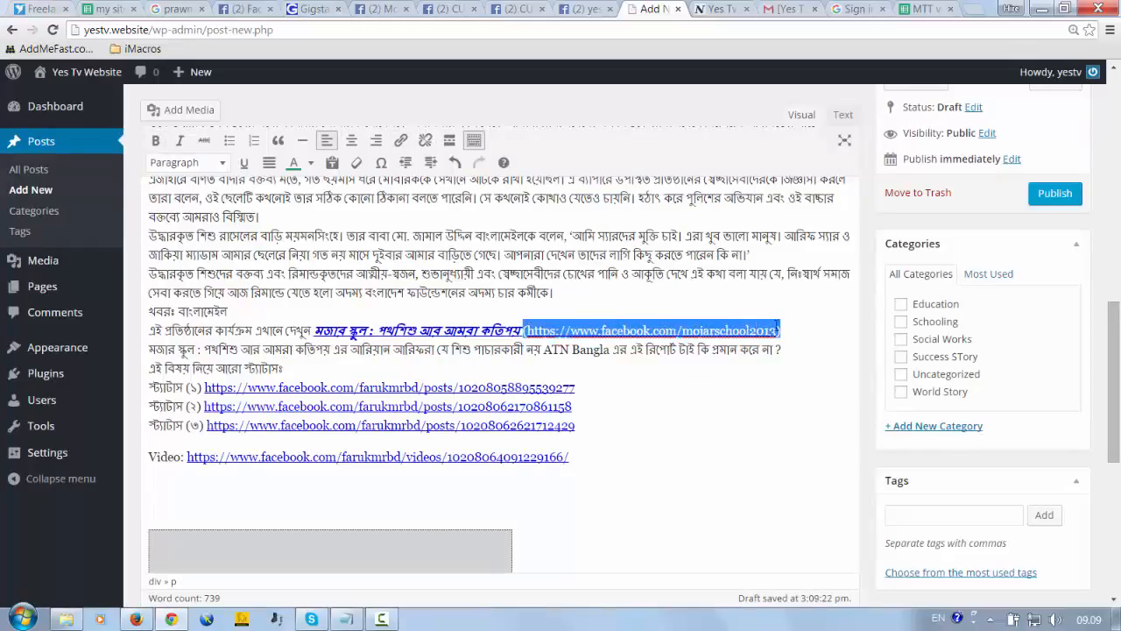
key("Delete")
left_click(700, 409)
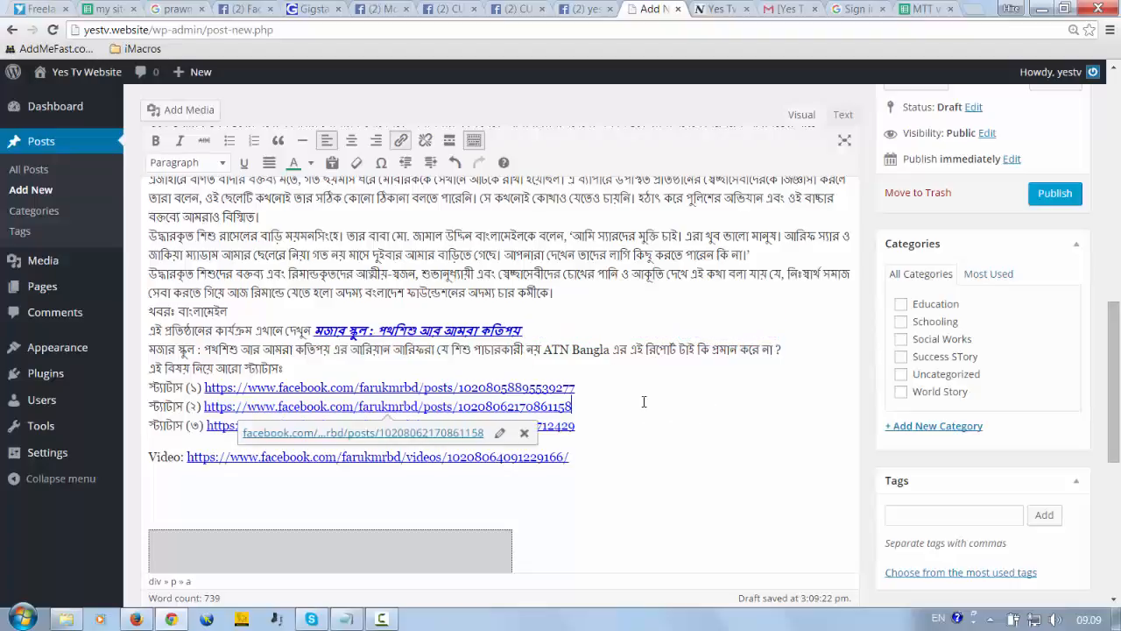
scroll(625, 386, "down", 3)
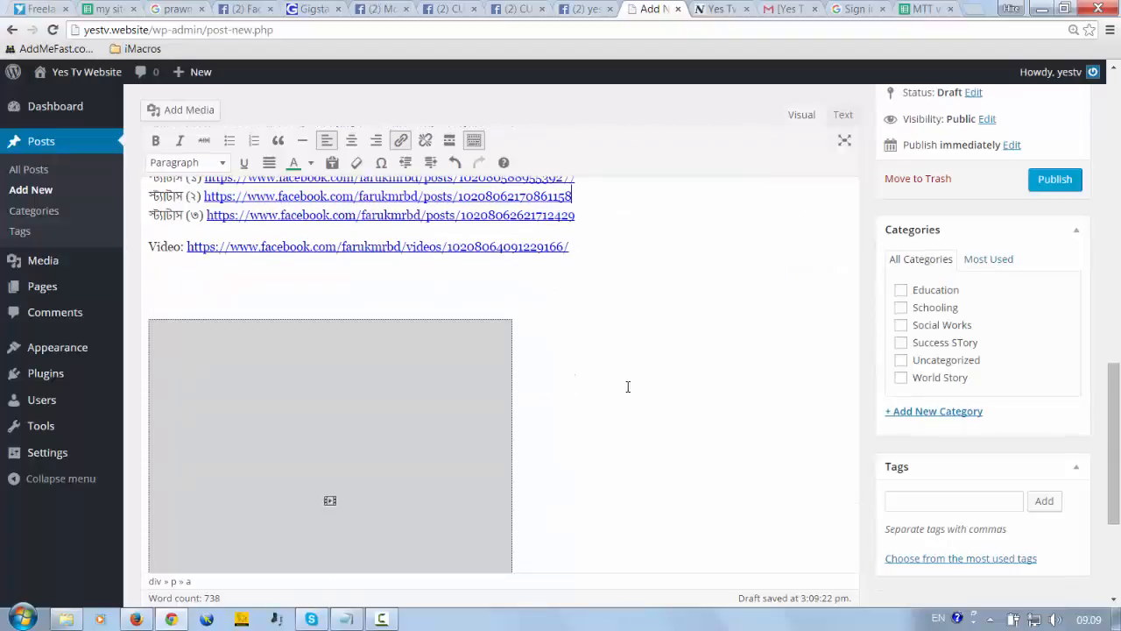
scroll(392, 432, "up", 2)
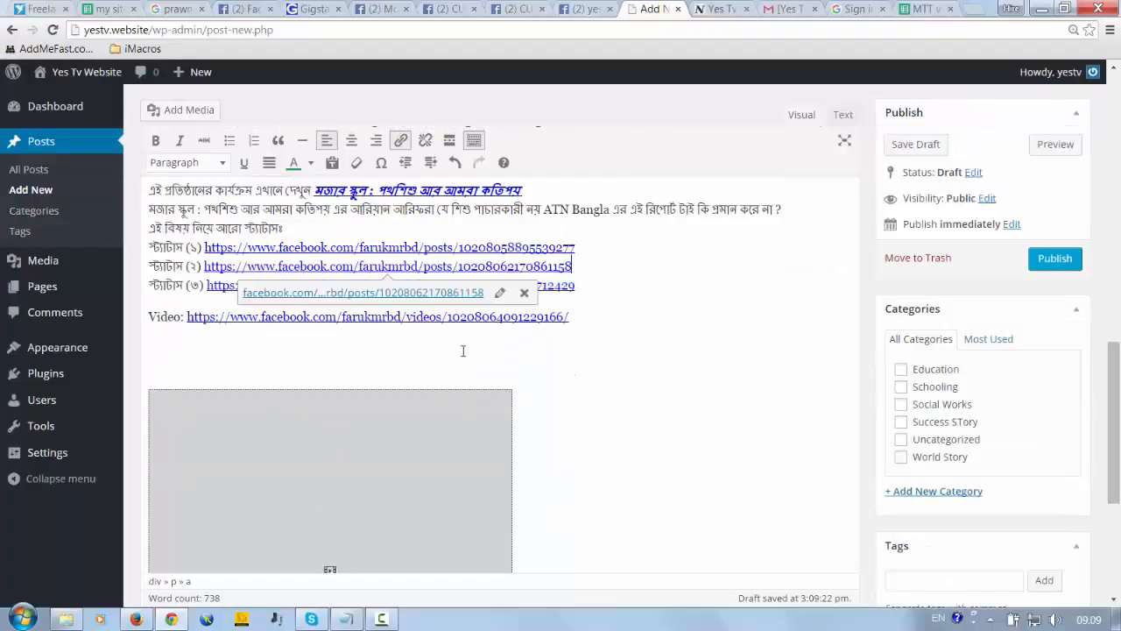
scroll(611, 369, "down", 2)
scroll(560, 366, "down", 2)
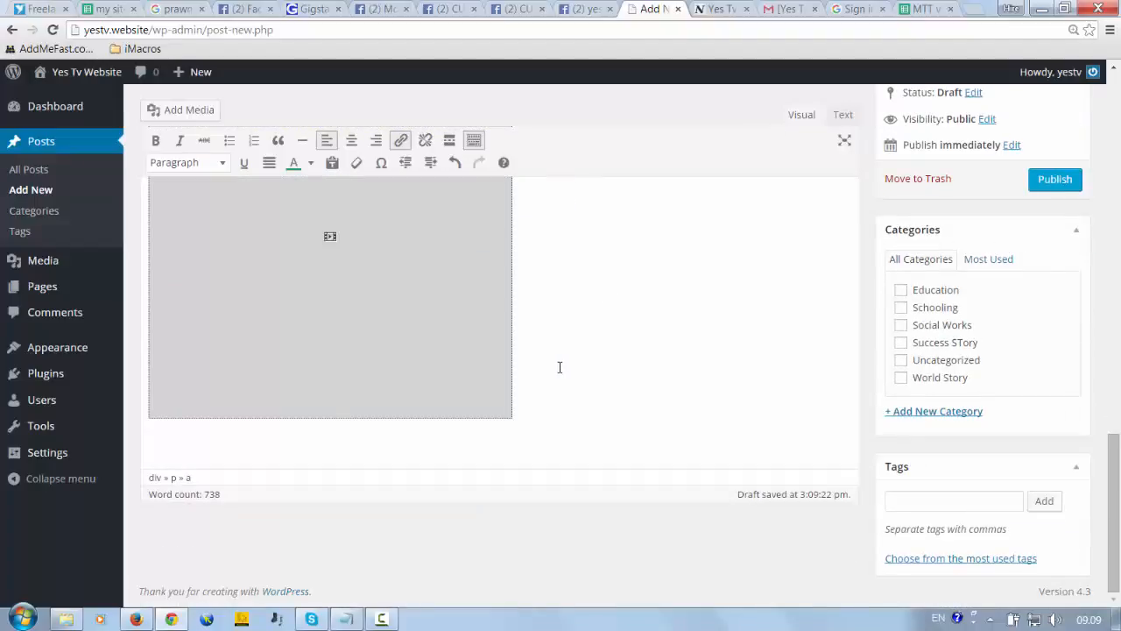
Step: Insert several empty lines after the third body paragraph, before the paragraph about the hearing, to make room for an image
scroll(563, 365, "up", 10)
scroll(542, 345, "up", 1)
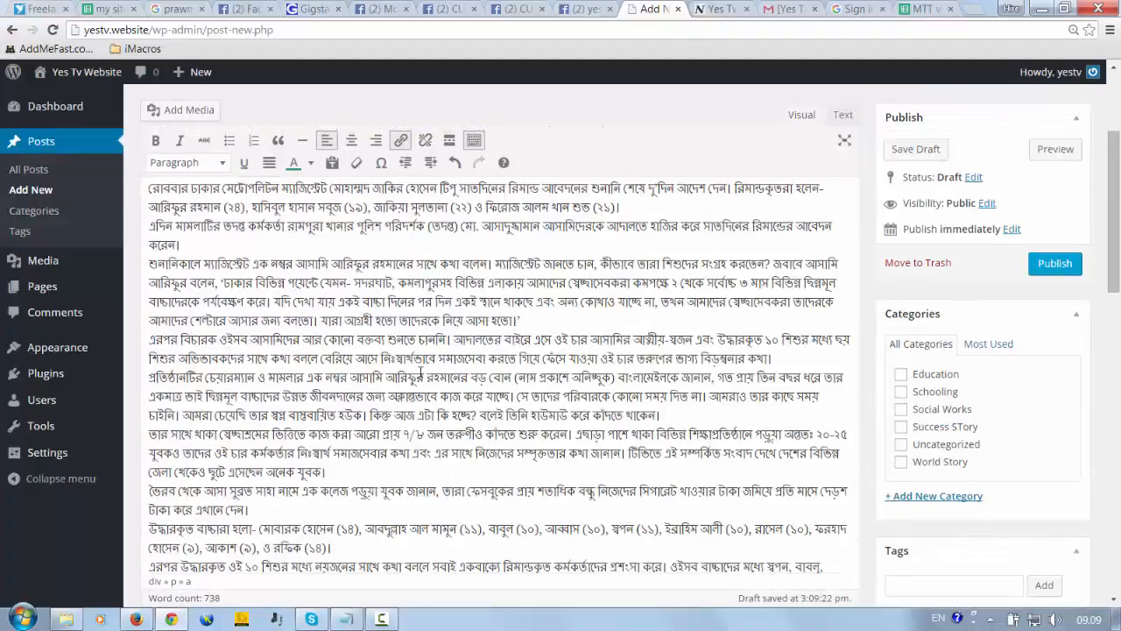
left_click(223, 247)
key("Return")
key("Return")
key("Return")
key("Return")
key("Return")
scroll(292, 269, "up", 2)
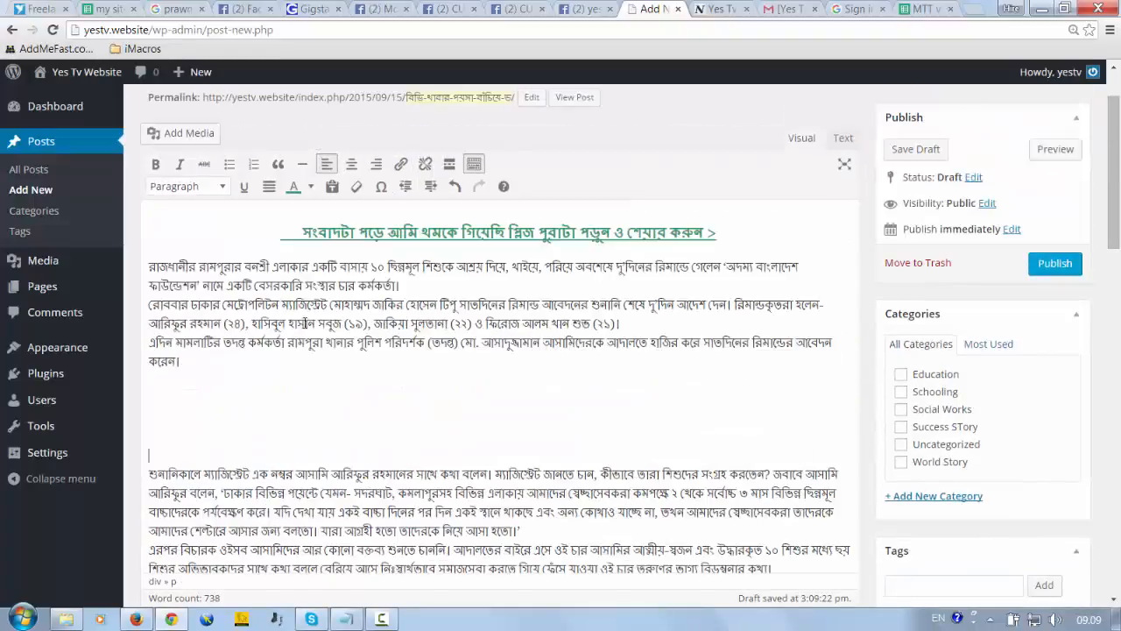
scroll(307, 324, "up", 1)
left_click(730, 311)
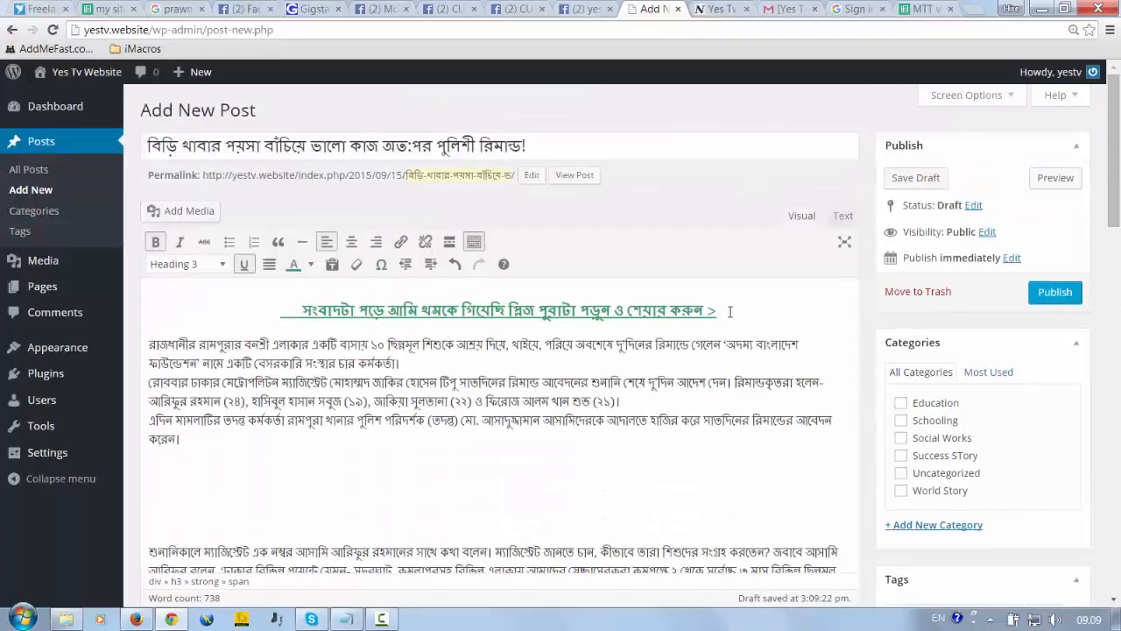
Step: Upload the blogger-logo image from the Desktop folder as media for the empty space below the third body paragraph
left_click(183, 469)
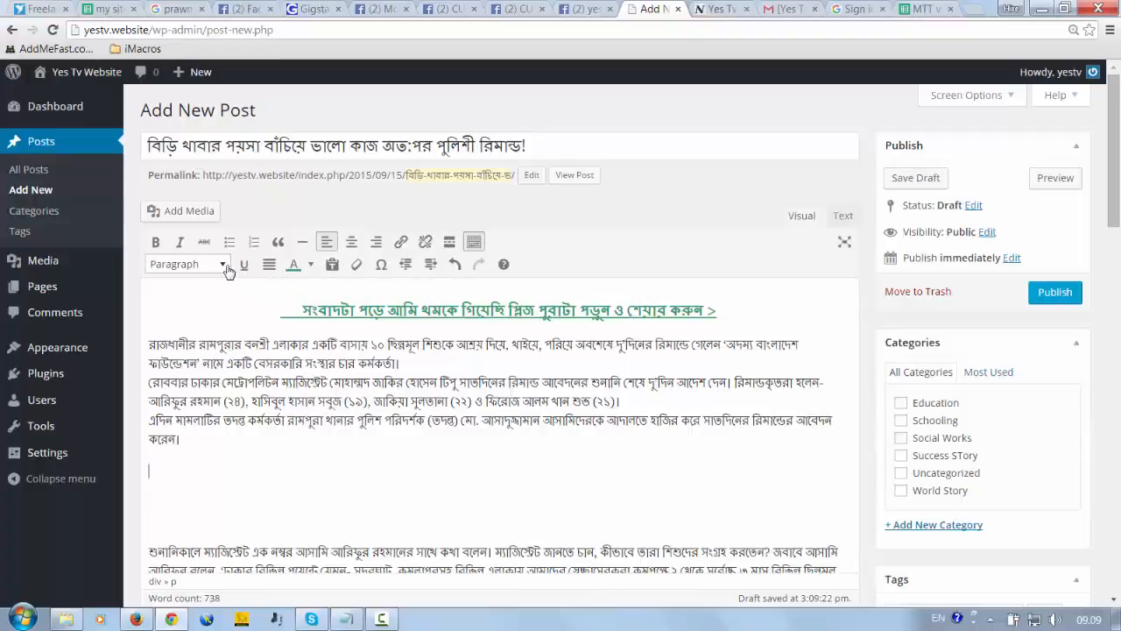
left_click(165, 218)
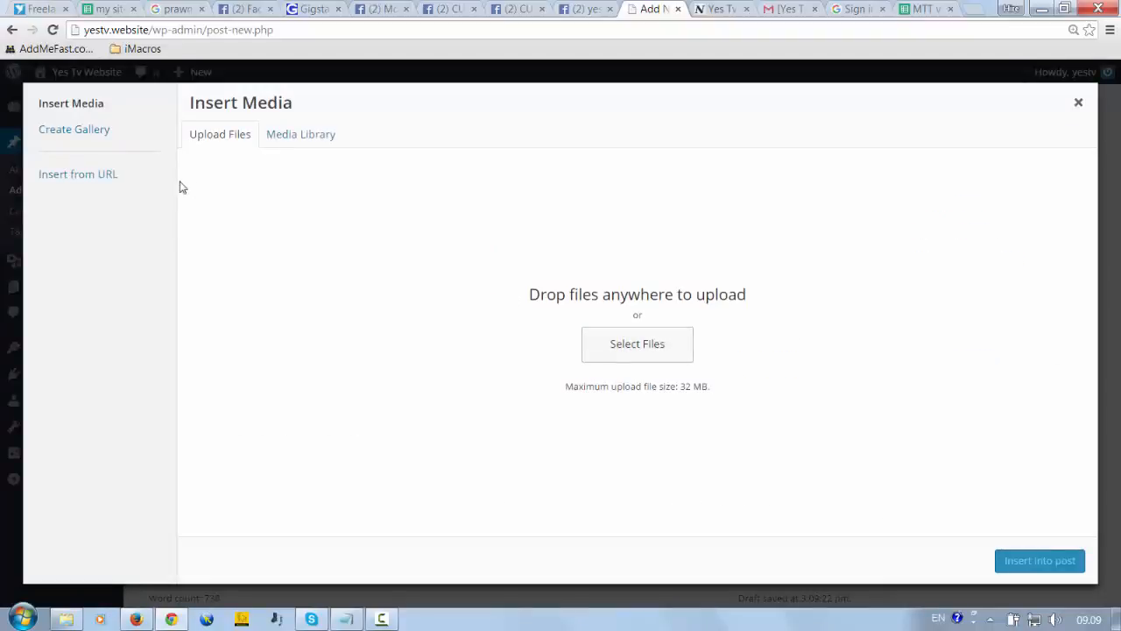
left_click(625, 327)
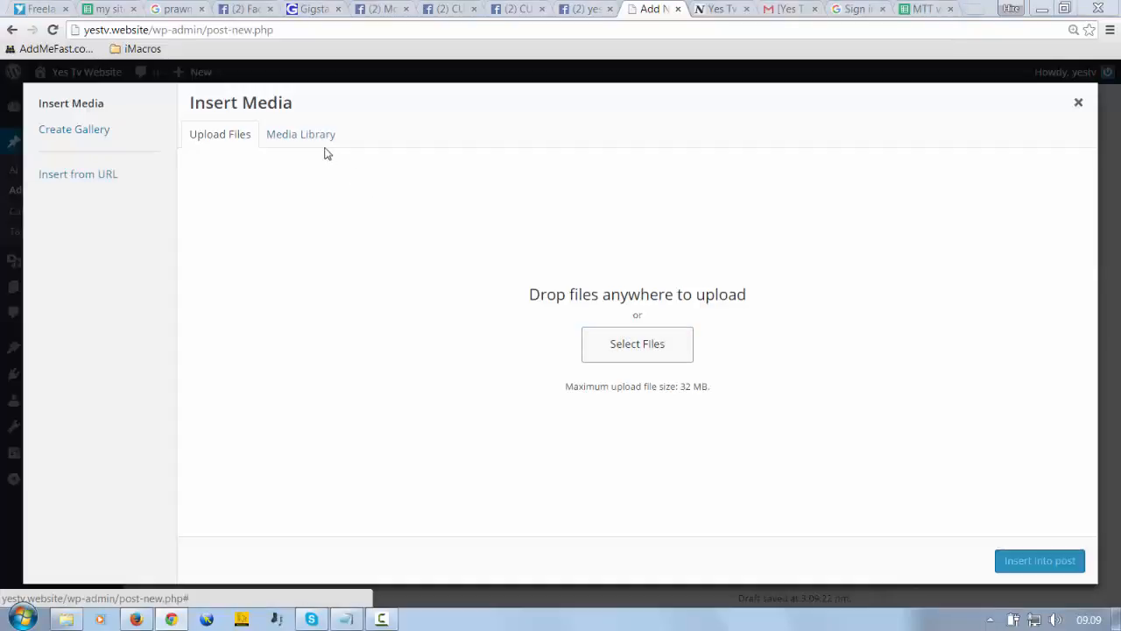
left_click(289, 141)
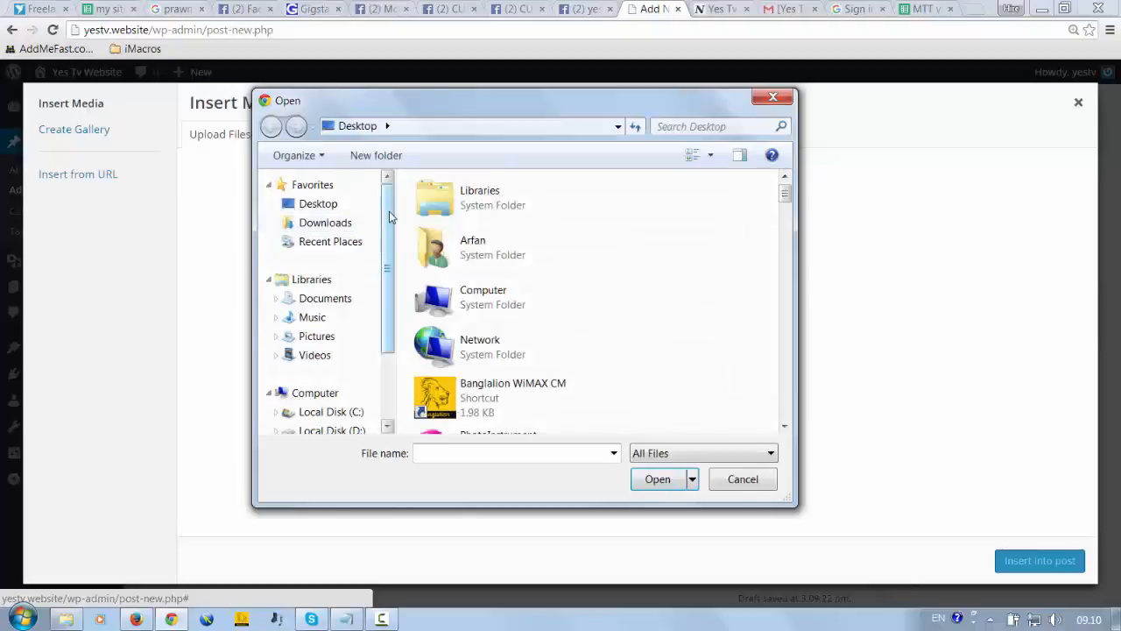
left_click(312, 207)
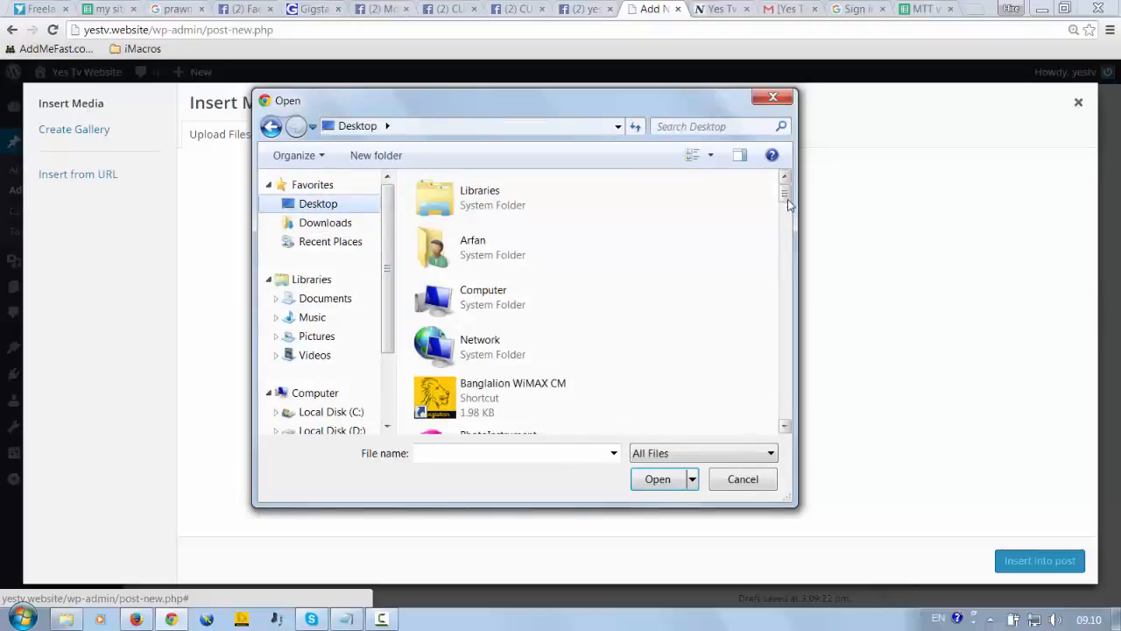
left_click_drag(788, 210, 796, 345)
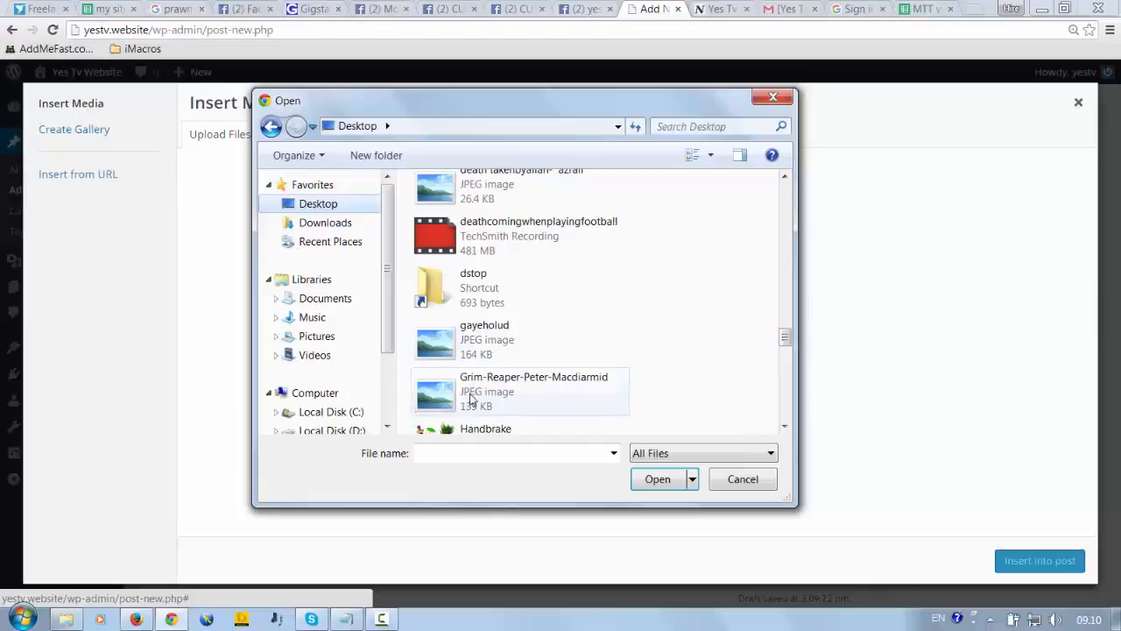
left_click_drag(786, 342, 785, 338)
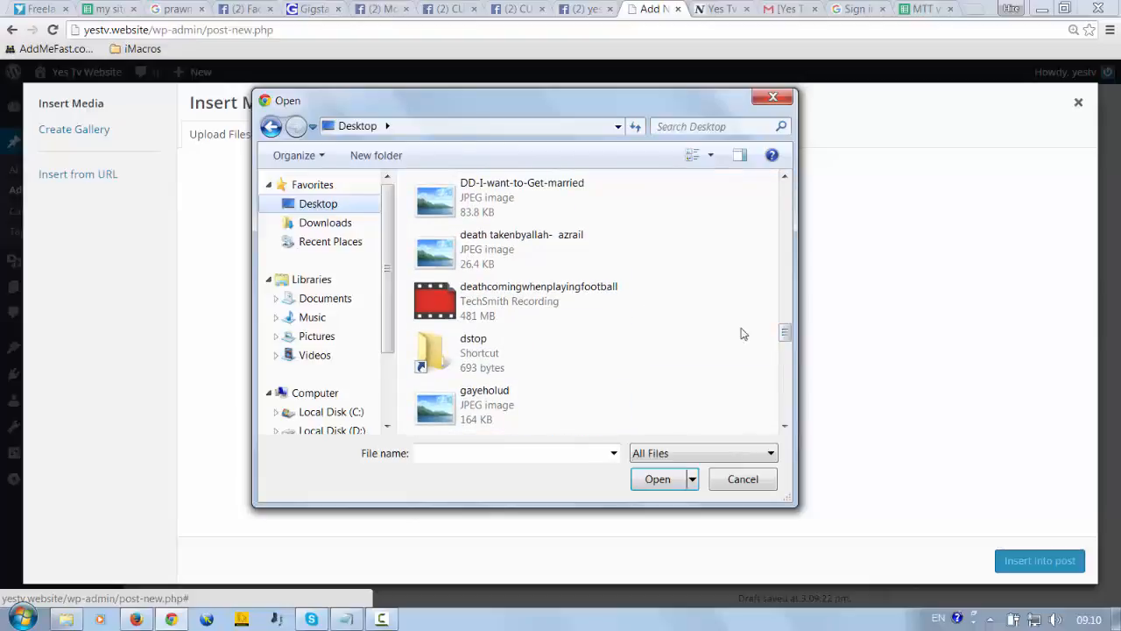
left_click(488, 262)
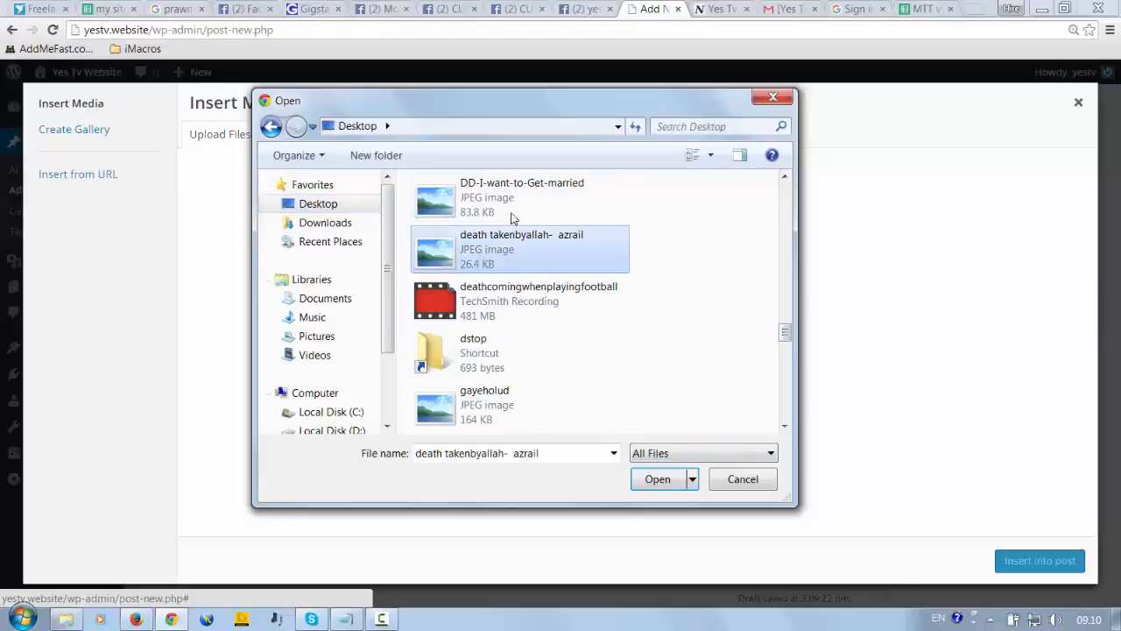
left_click_drag(785, 331, 785, 317)
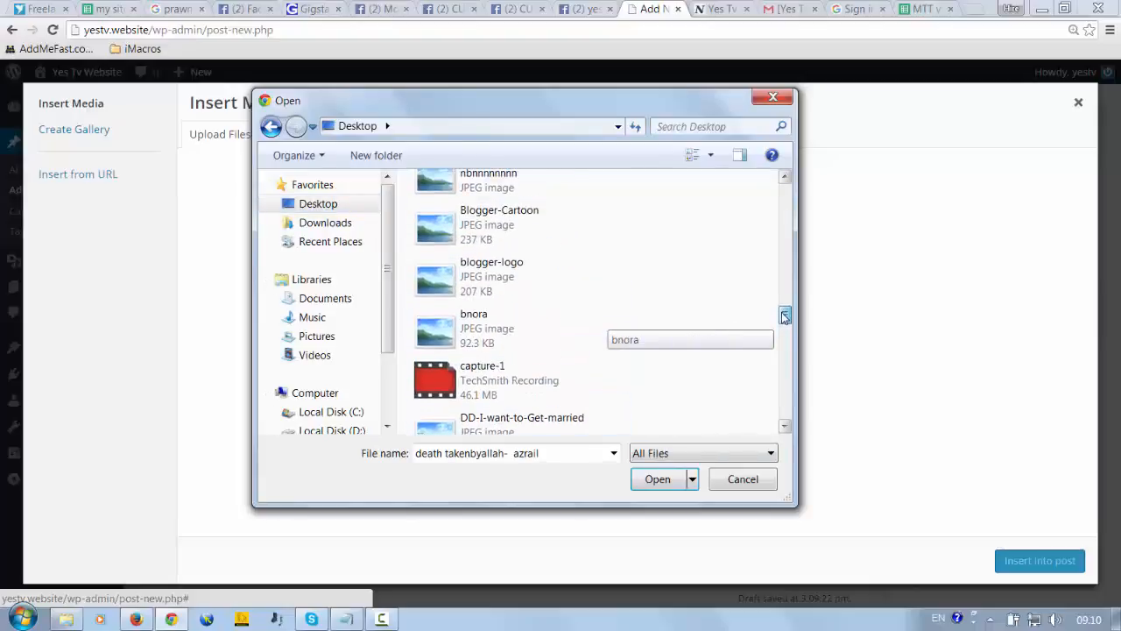
left_click(474, 291)
left_click(658, 480)
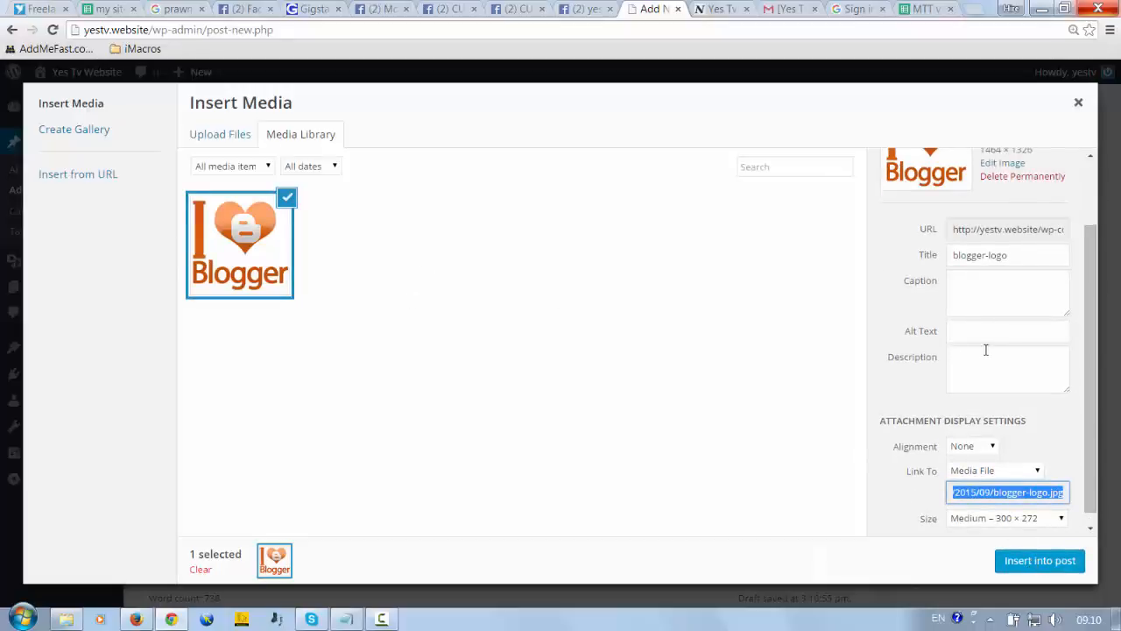
Step: Set the uploaded image's title to BloggerLogo, its caption to "I am blogger" and its alt text to Blogging
scroll(1008, 346, "up", 1)
left_click_drag(1019, 343, 931, 347)
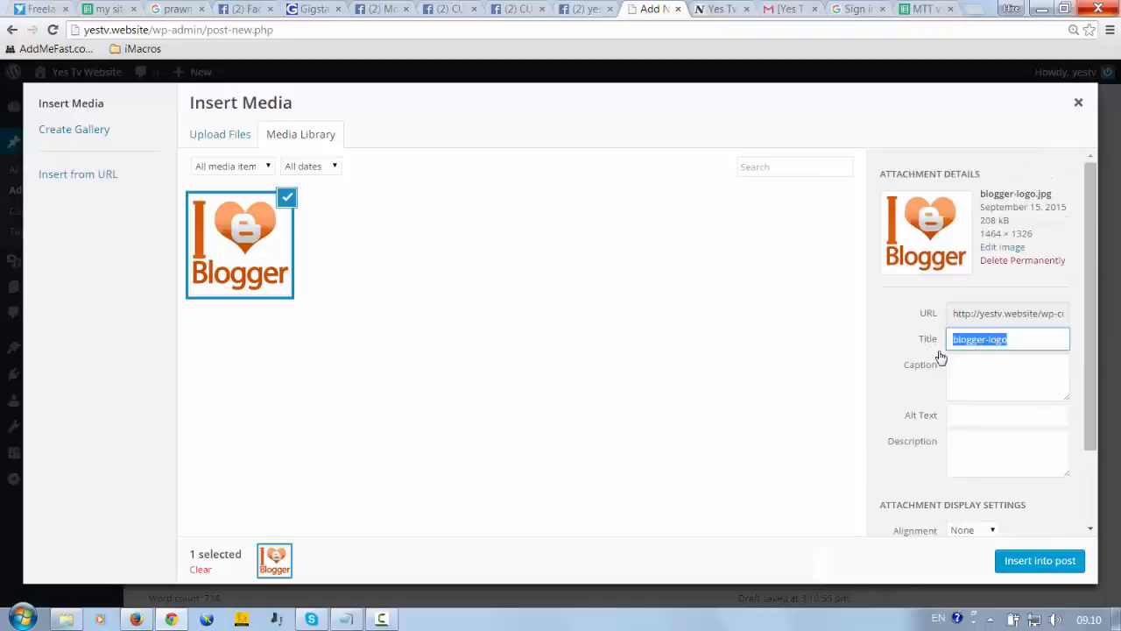
type("B")
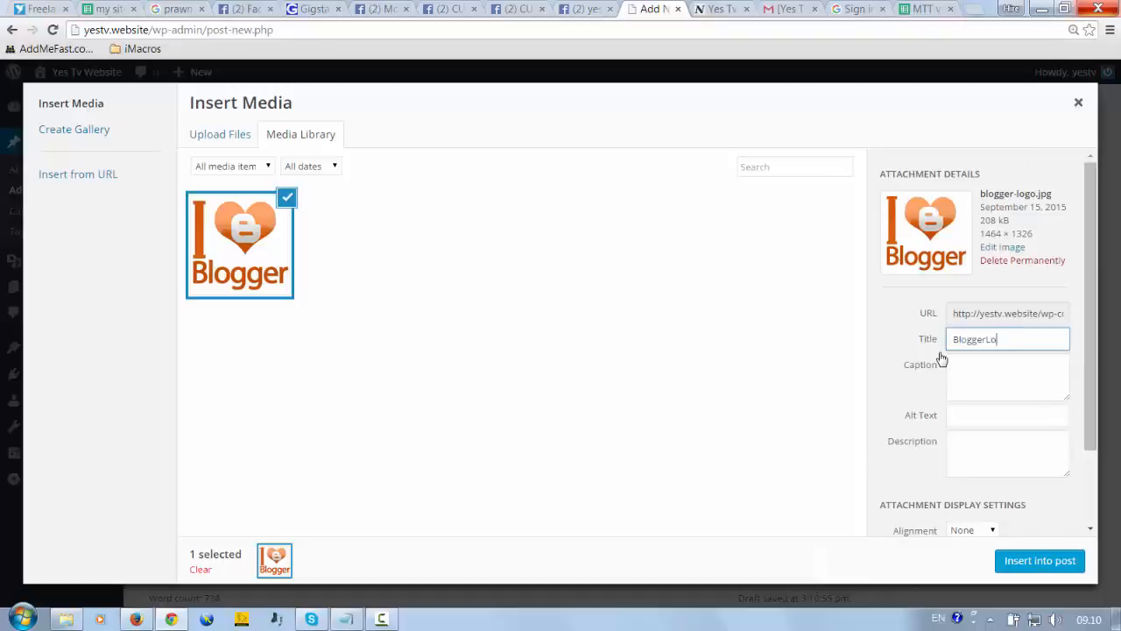
left_click(994, 380)
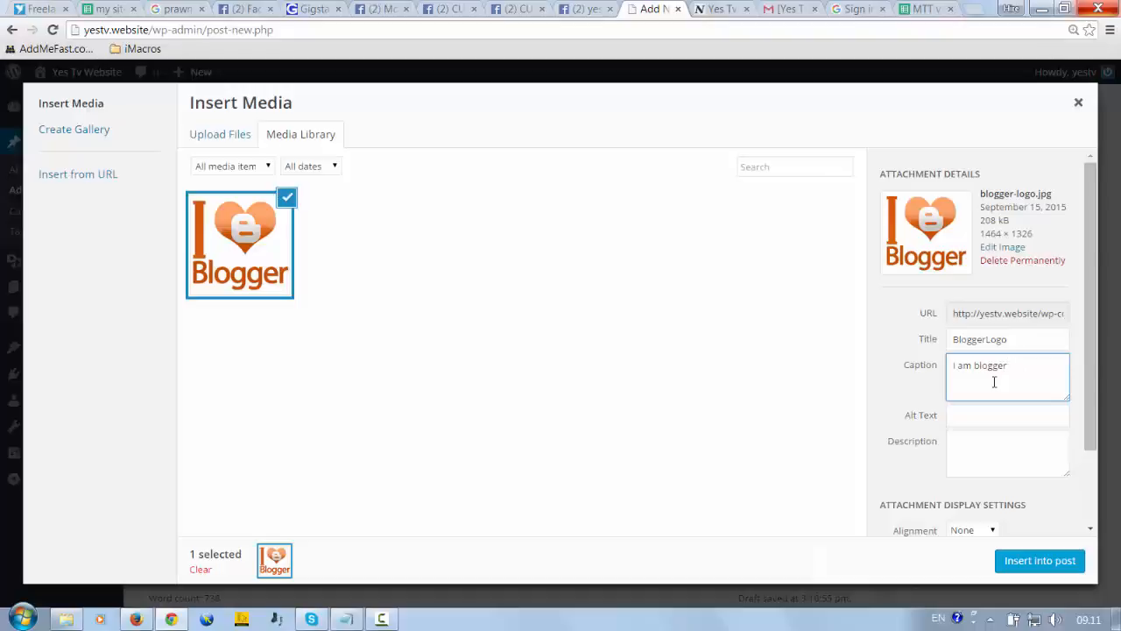
left_click(1000, 417)
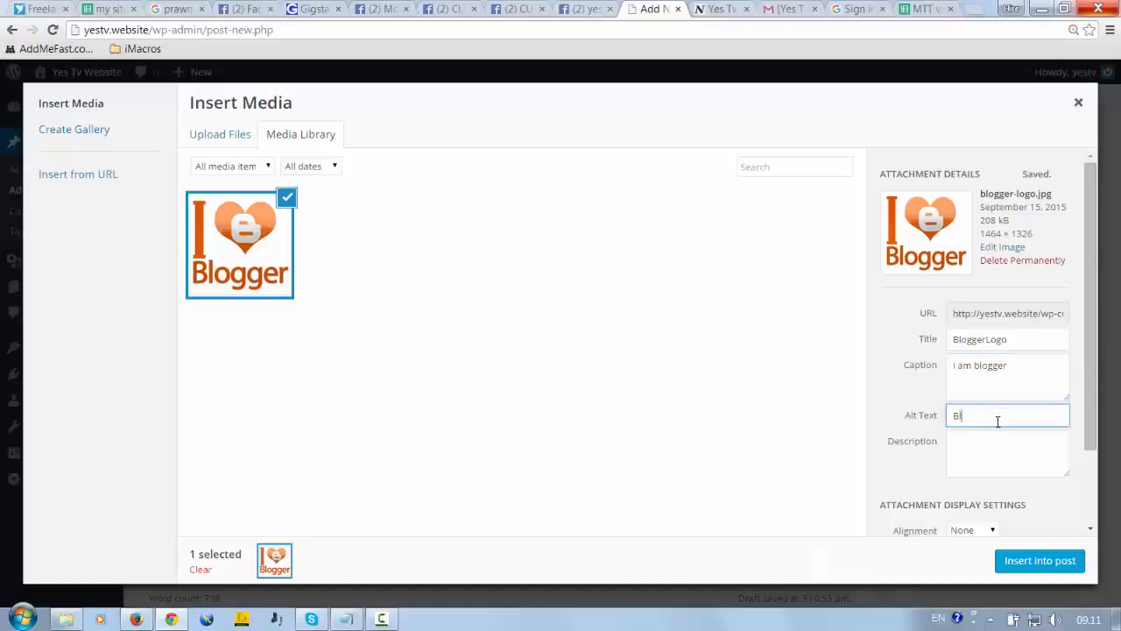
type("Blogging")
Step: Enter "Blogging is my passion because i can help anyone easily." as the image description, and insert the image into the post
left_click(992, 441)
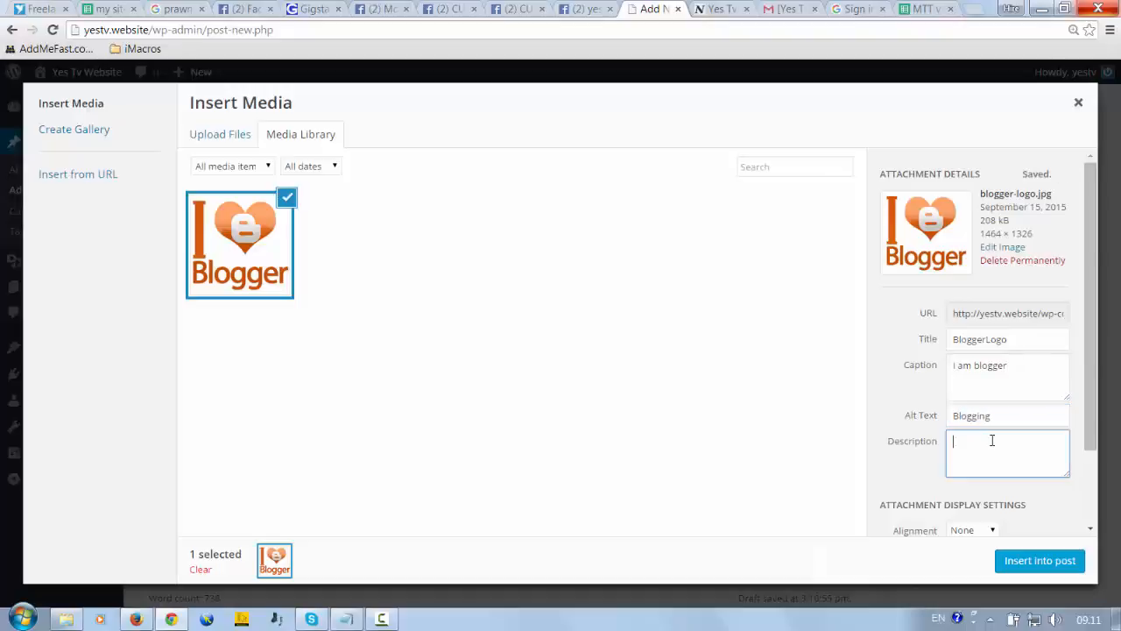
type("Blogging s")
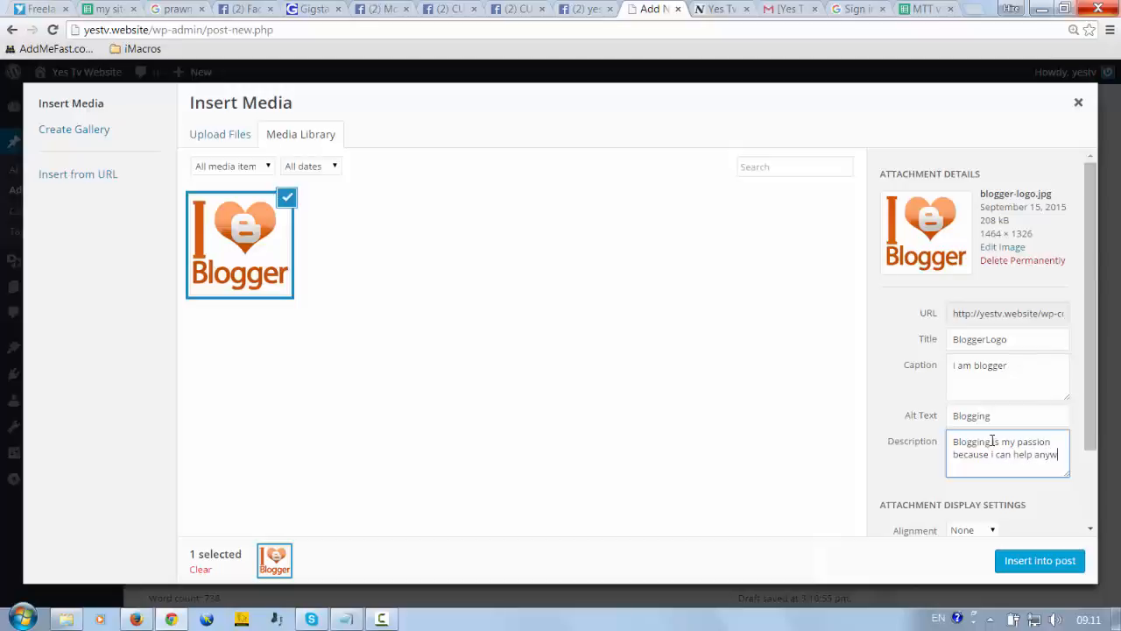
type("e easily.")
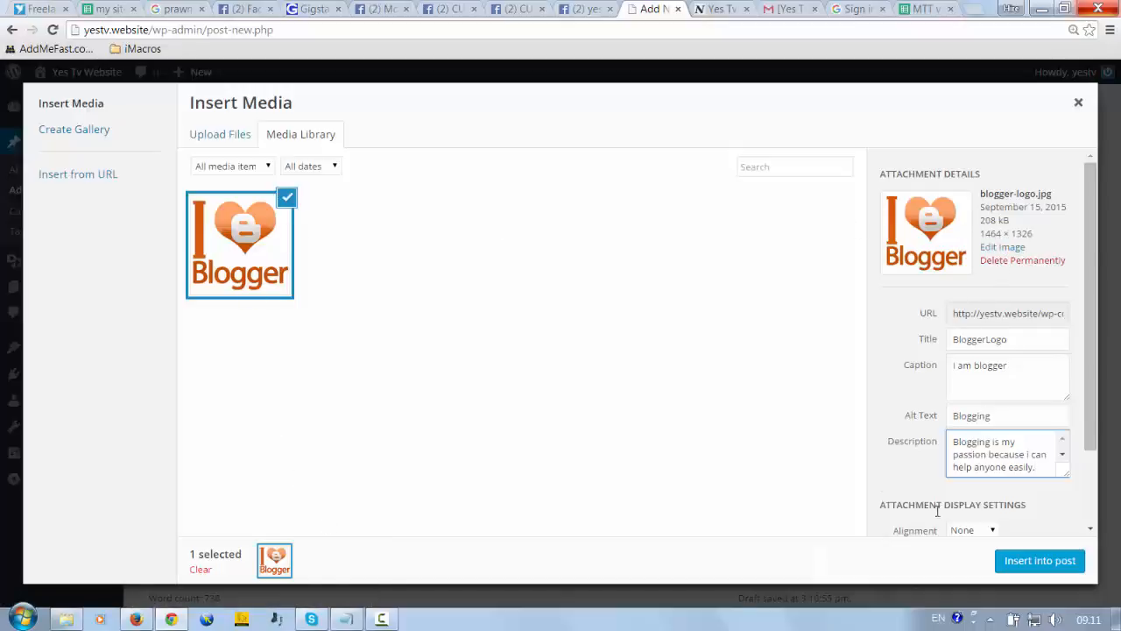
scroll(1022, 520, "down", 1)
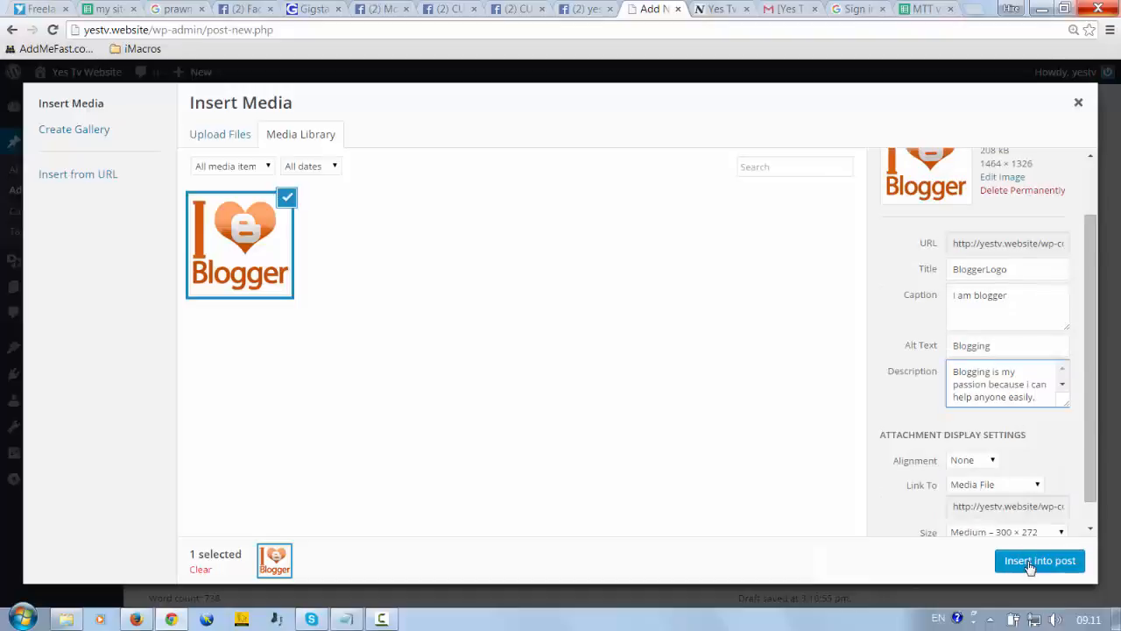
left_click(1031, 565)
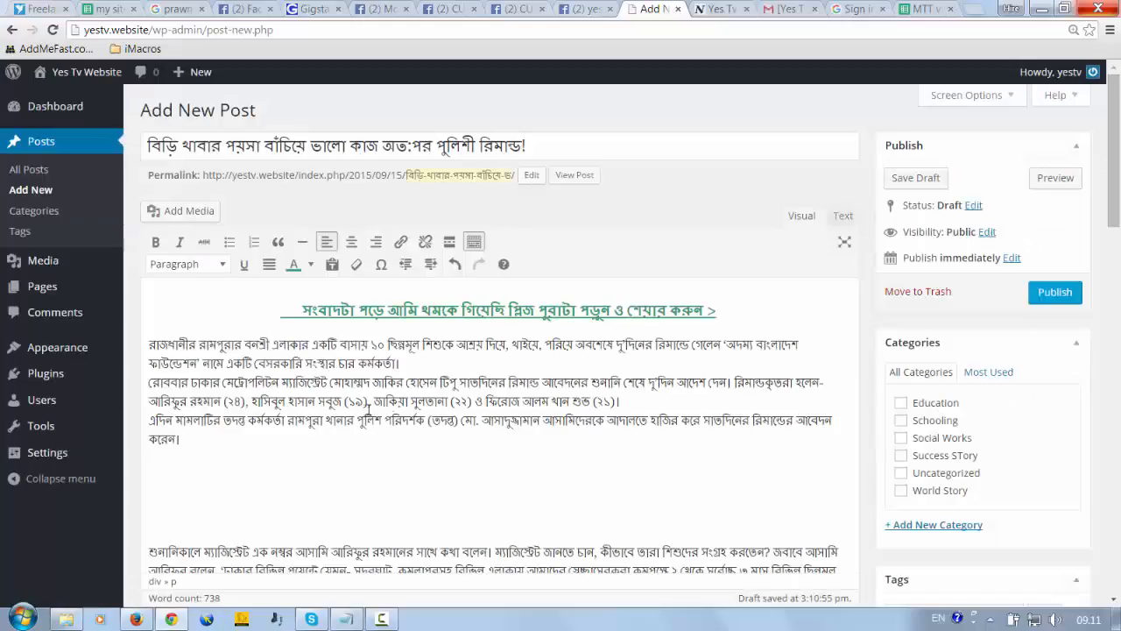
Step: Remove the surplus empty line between the image caption and the following paragraph
scroll(259, 464, "down", 1)
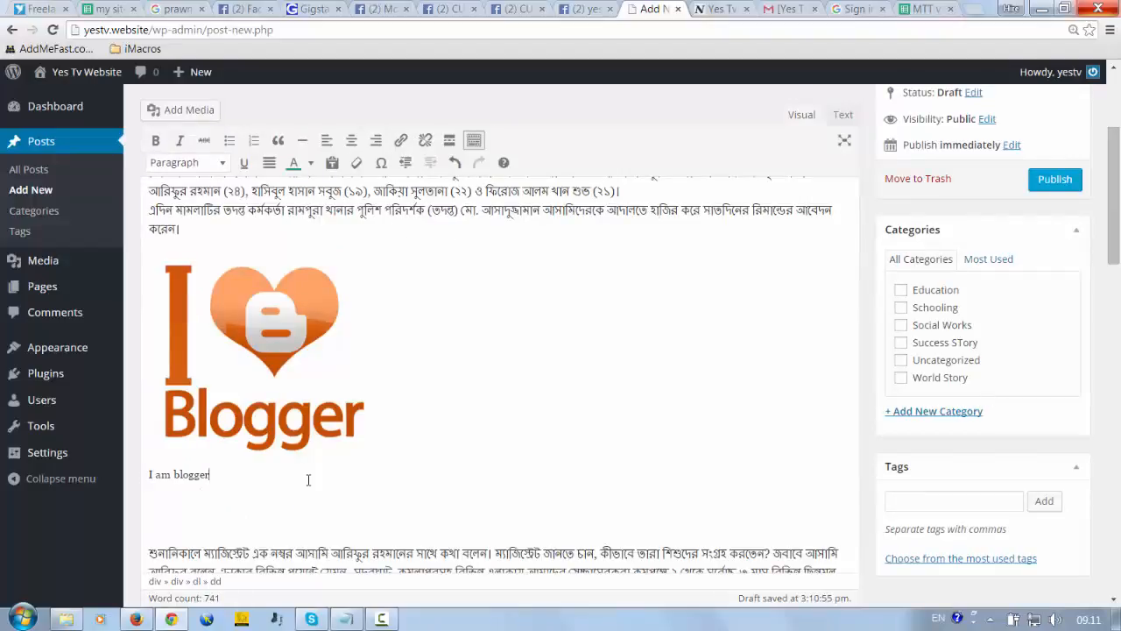
left_click(261, 336)
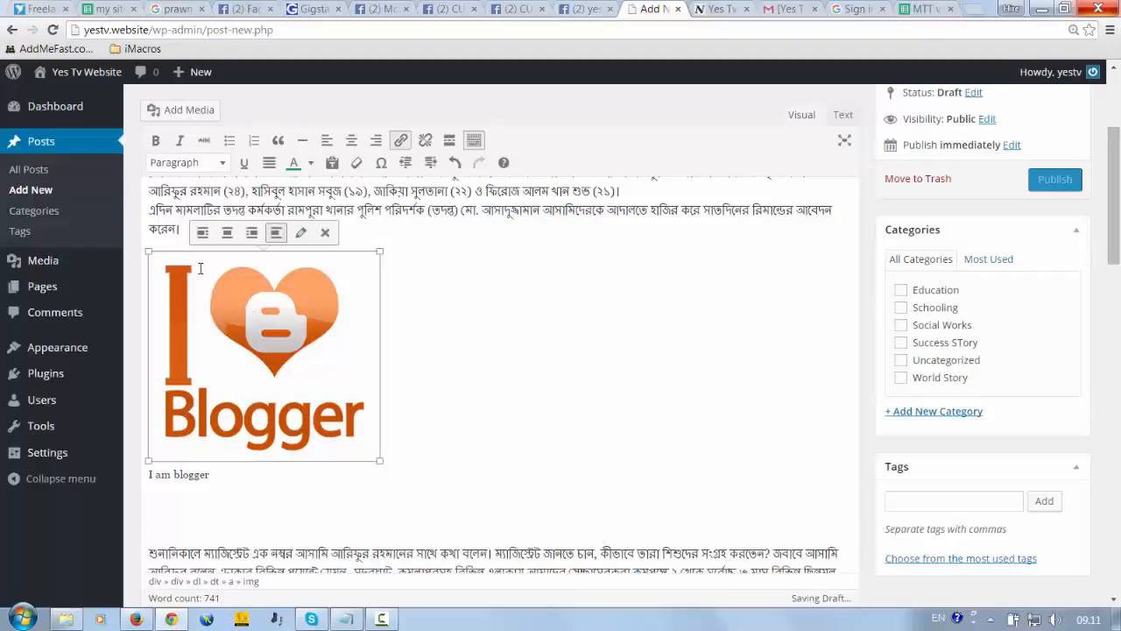
left_click(246, 532)
key("BackSpace")
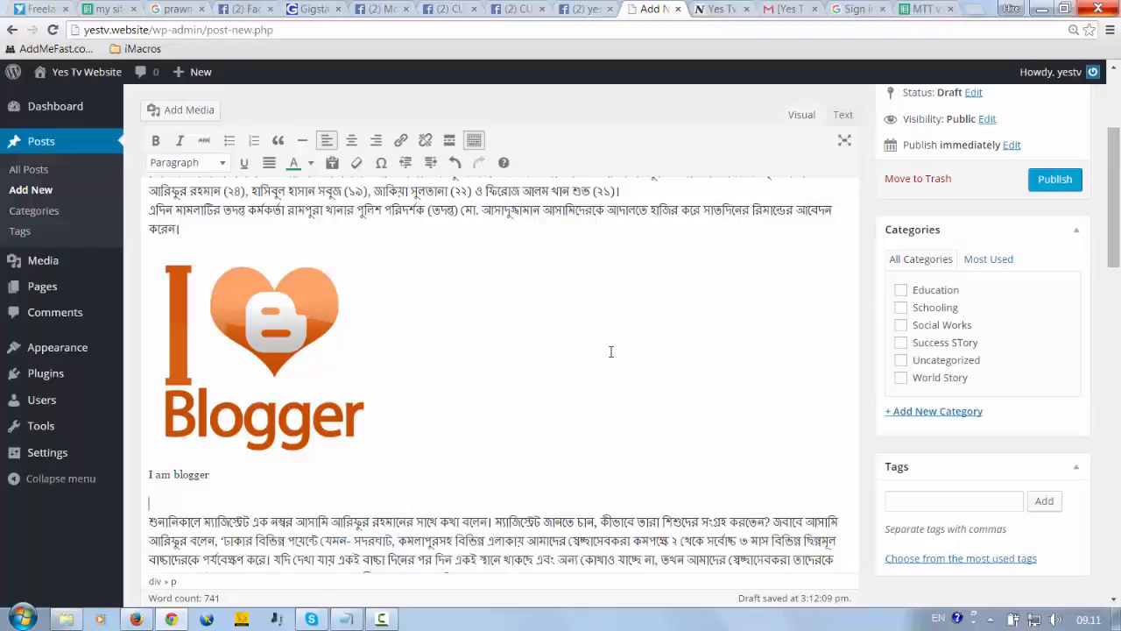
Step: Add a new post category named Open Education without a parent category
scroll(926, 325, "up", 1)
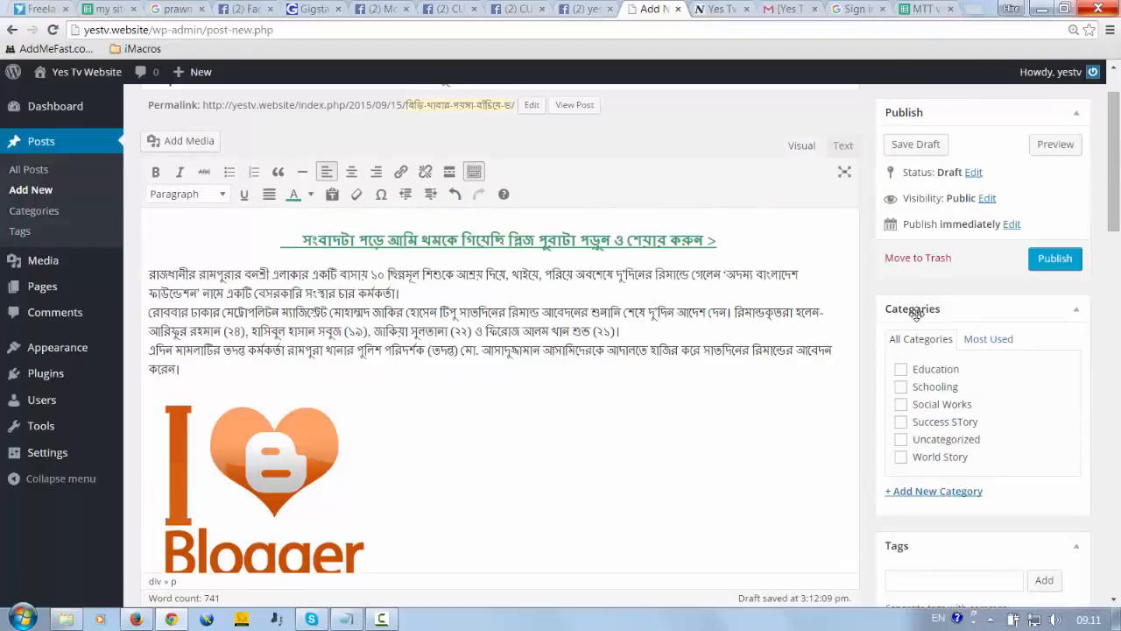
left_click(926, 492)
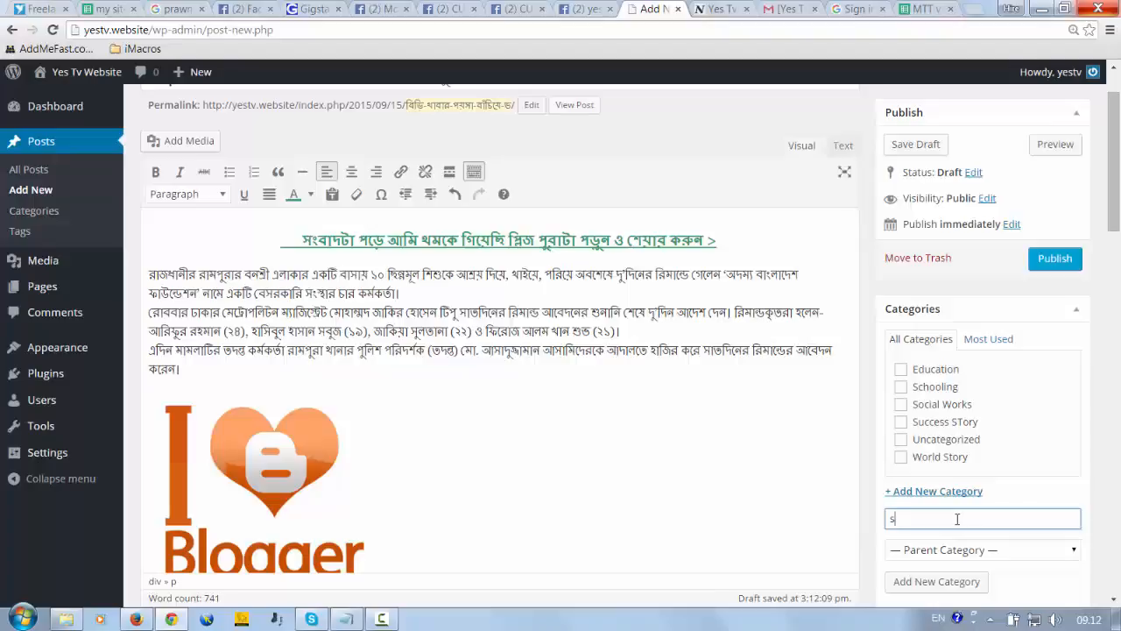
type("Edu")
key("BackSpace")
key("BackSpace")
type("Chi")
key("BackSpace")
key("BackSpace")
key("BackSpace")
key("BackSpace")
key("BackSpace")
key("BackSpace")
key("BackSpace")
key("BackSpace")
key("BackSpace")
key("BackSpace")
key("BackSpace")
key("BackSpace")
key("BackSpace")
key("BackSpace")
key("BackSpace")
key("BackSpace")
key("BackSpace")
key("BackSpace")
key("BackSpace")
key("BackSpace")
scroll(934, 576, "down", 1)
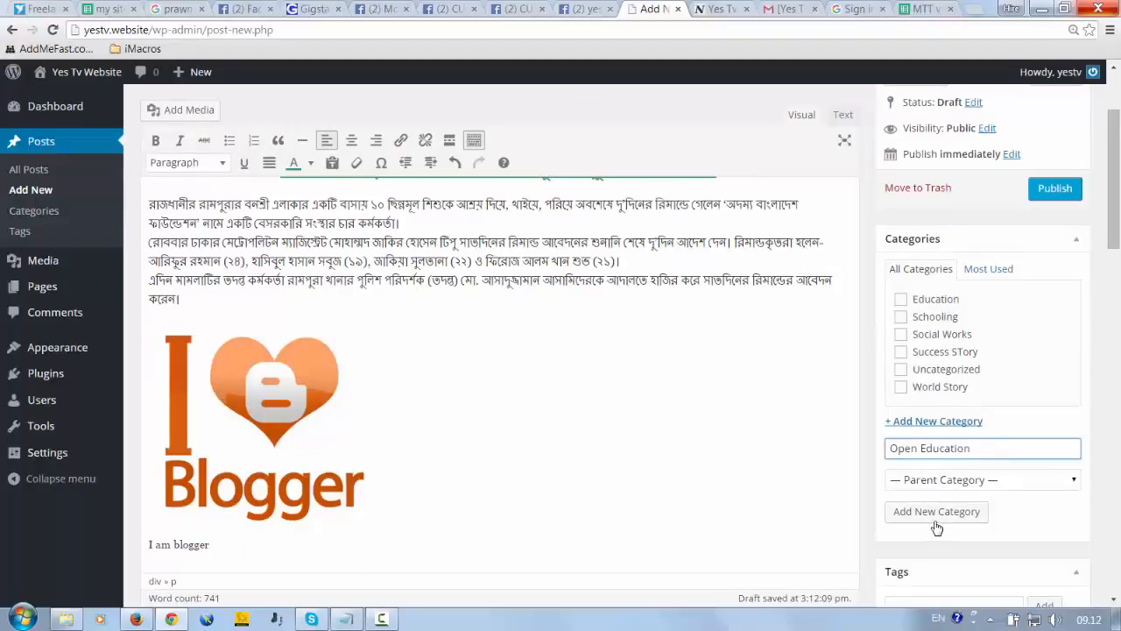
left_click(936, 515)
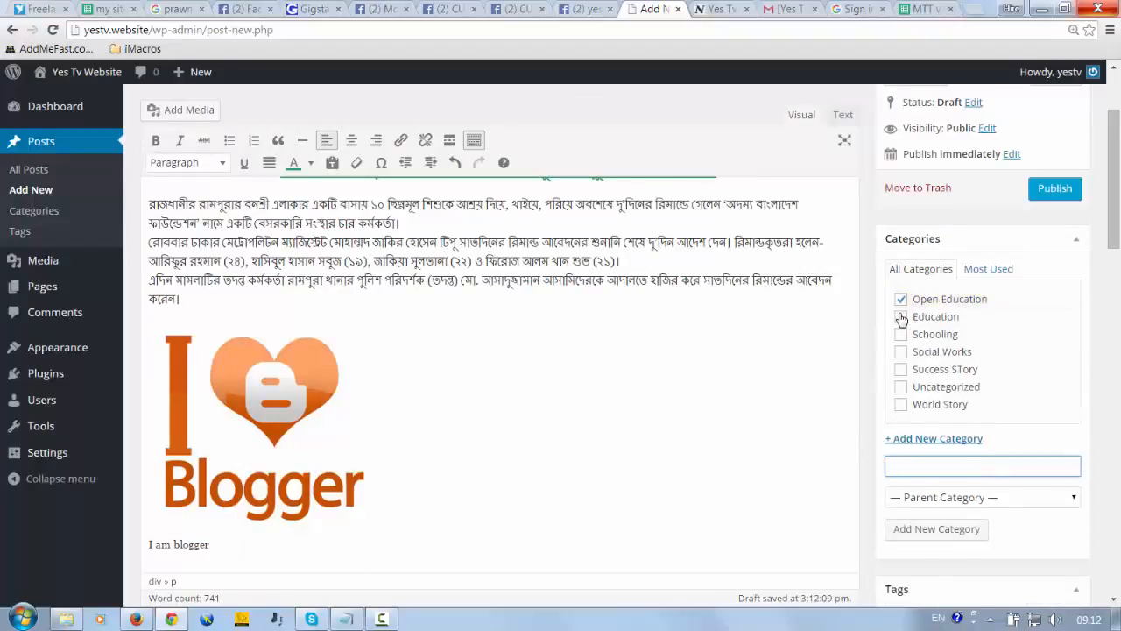
Step: Assign the post to the Education, Schooling, Social Works and Success STory categories as well
left_click(902, 317)
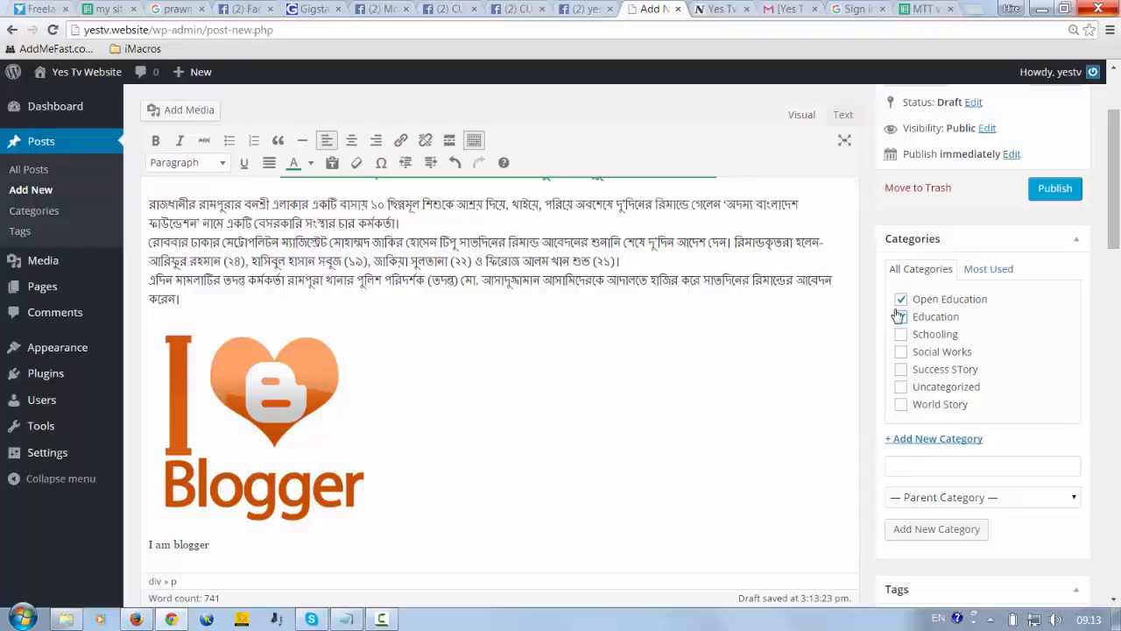
left_click(903, 335)
left_click(902, 352)
left_click(902, 370)
Step: Publish the finished post
scroll(780, 321, "down", 15)
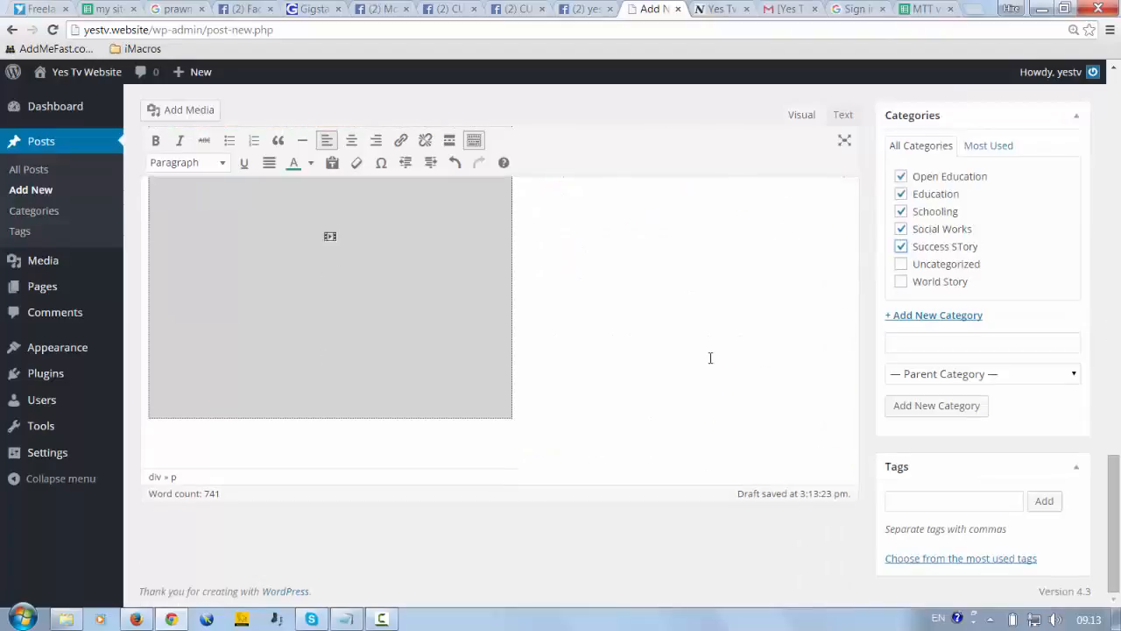
scroll(711, 358, "up", 6)
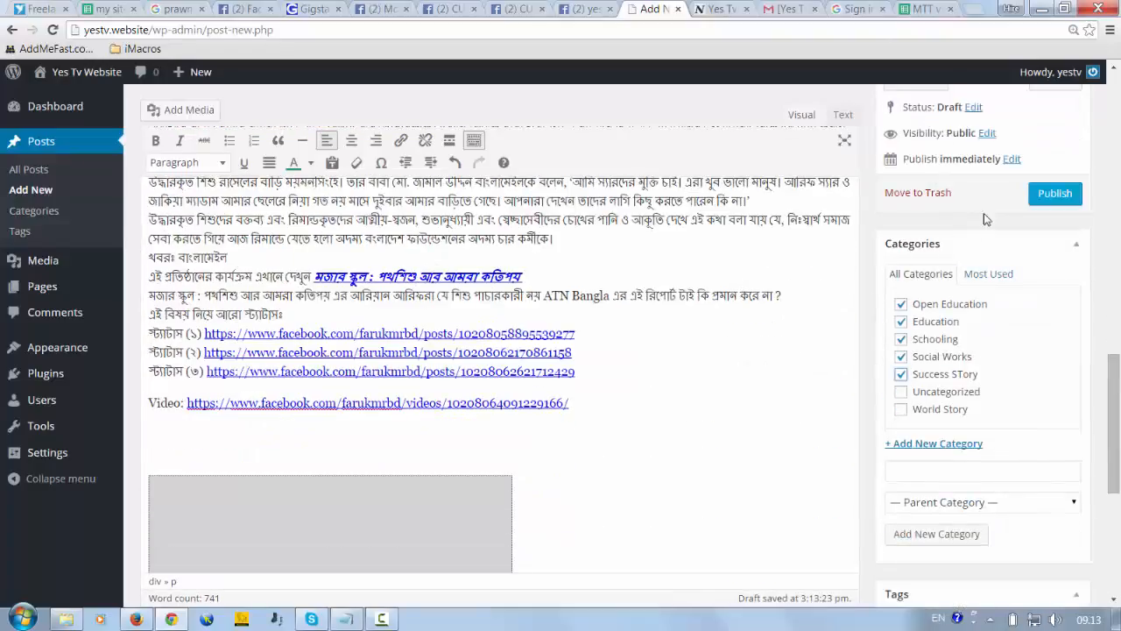
scroll(542, 274, "up", 3)
left_click(1054, 263)
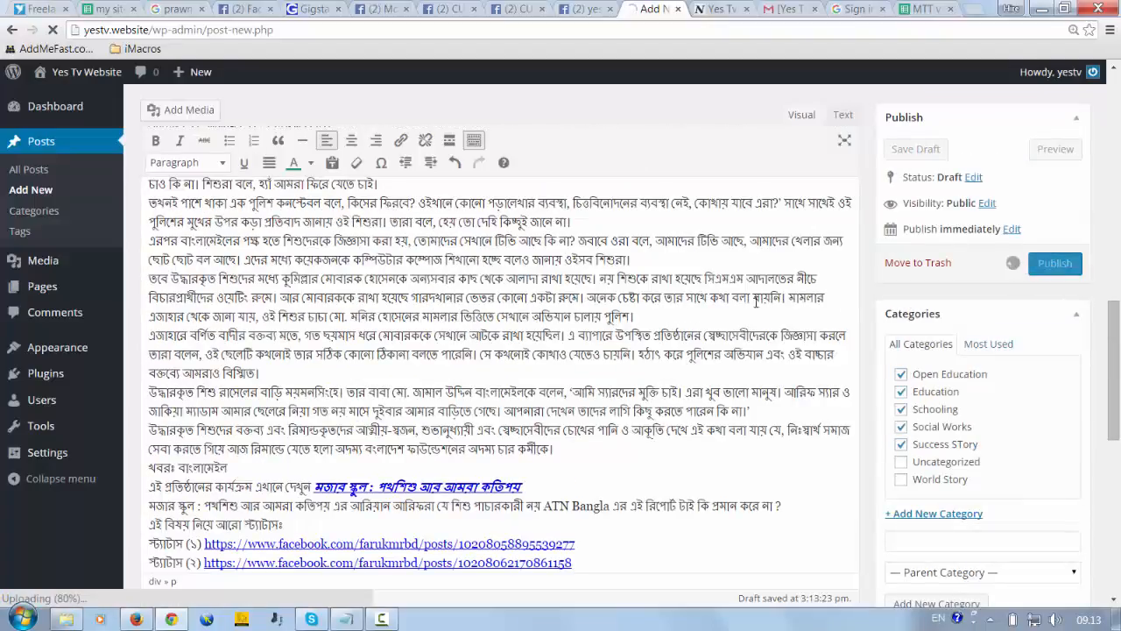
scroll(613, 284, "up", 10)
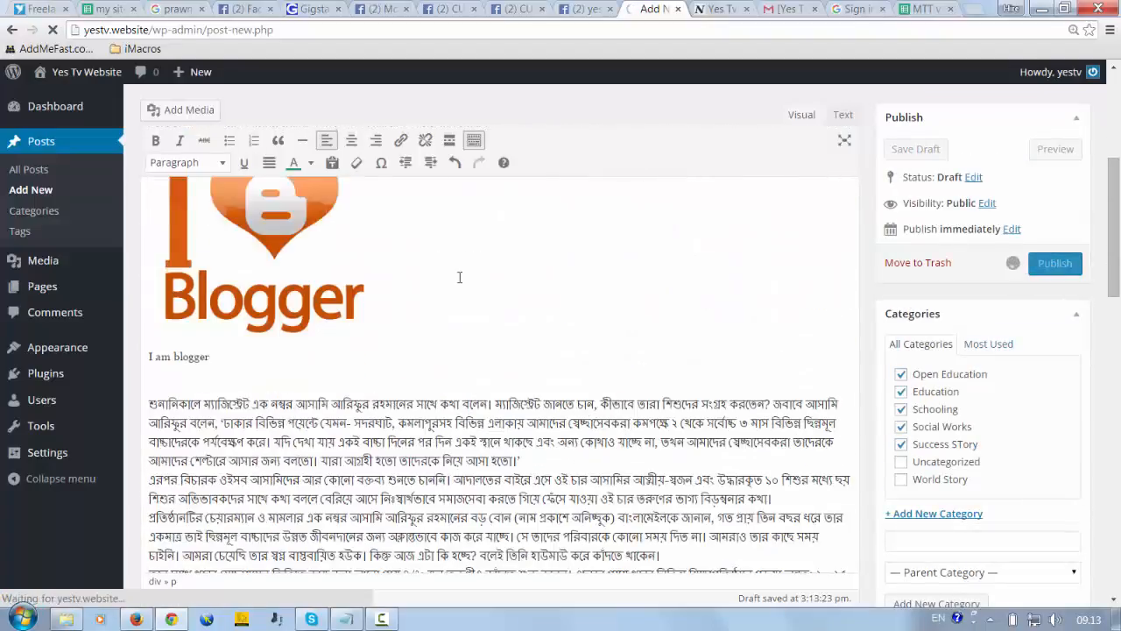
scroll(459, 277, "up", 8)
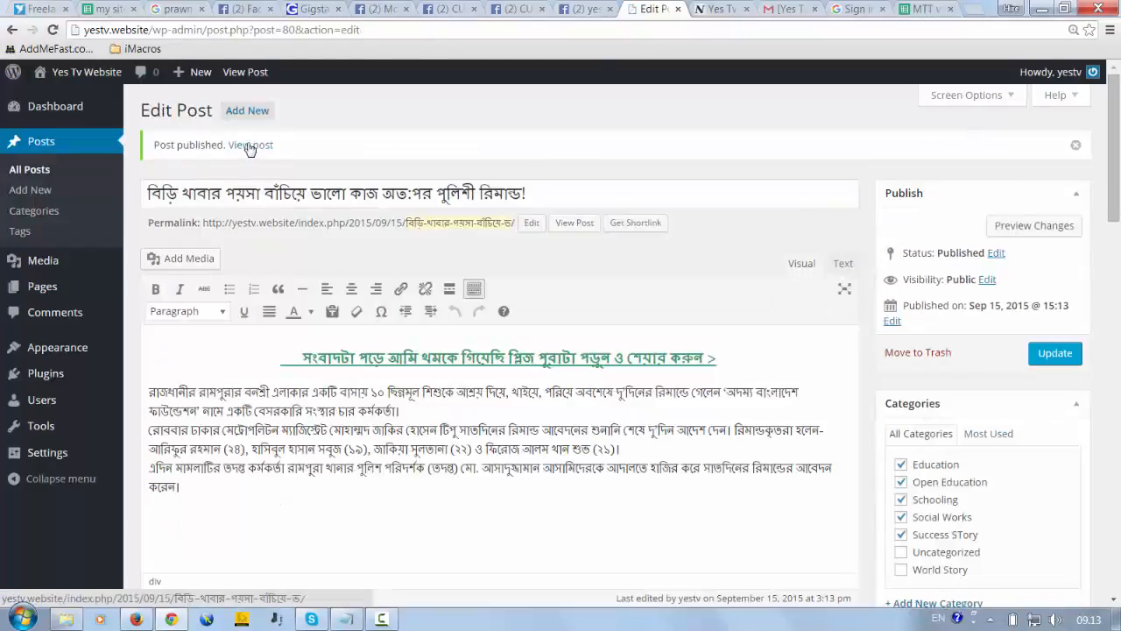
Step: Open the published post in a new browser tab and switch to that tab
right_click(247, 146)
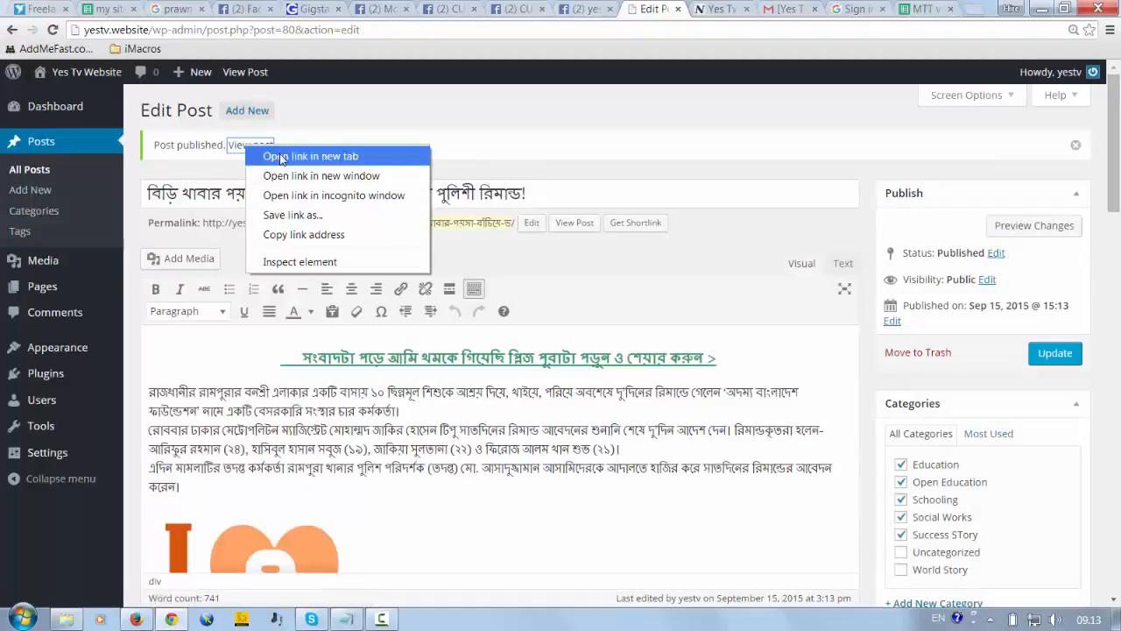
left_click(282, 157)
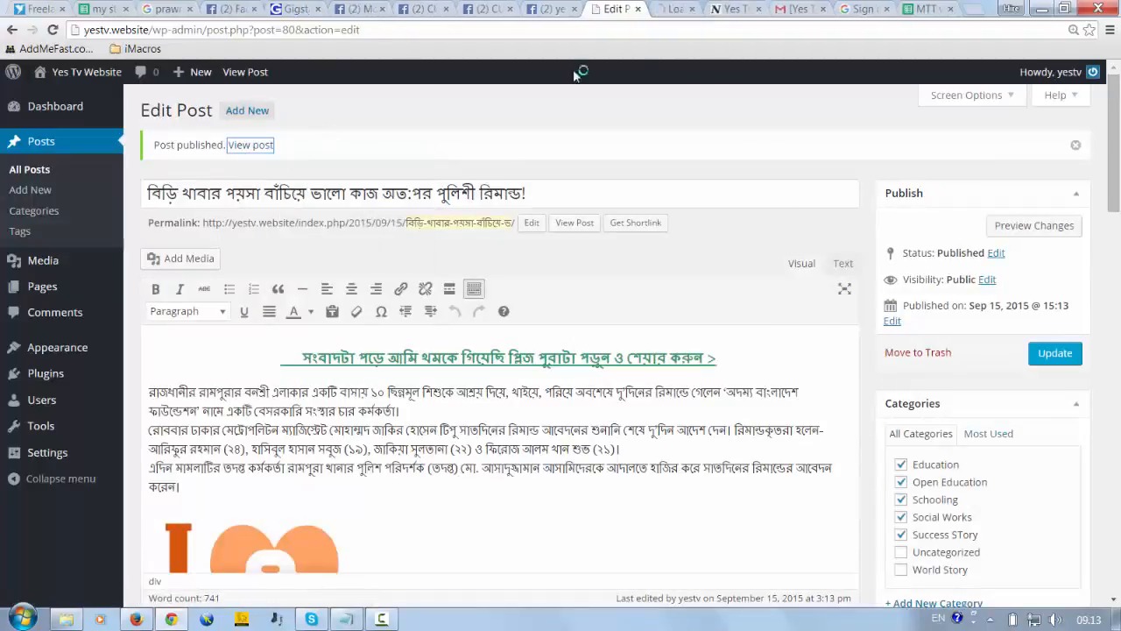
left_click(686, 7)
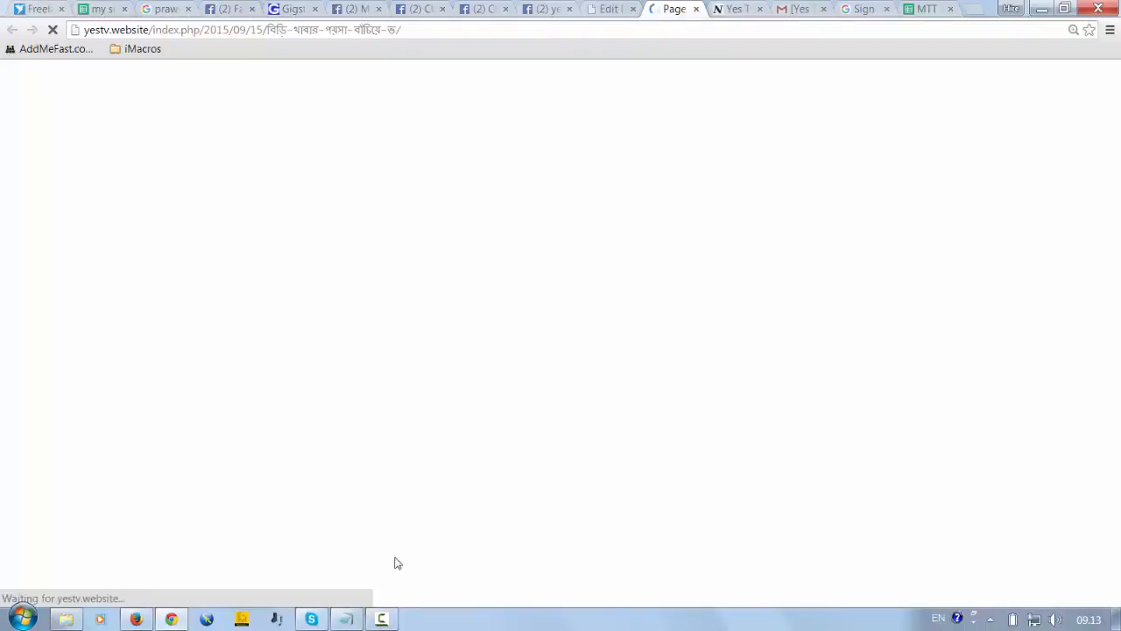
left_click(380, 625)
left_click(536, 396)
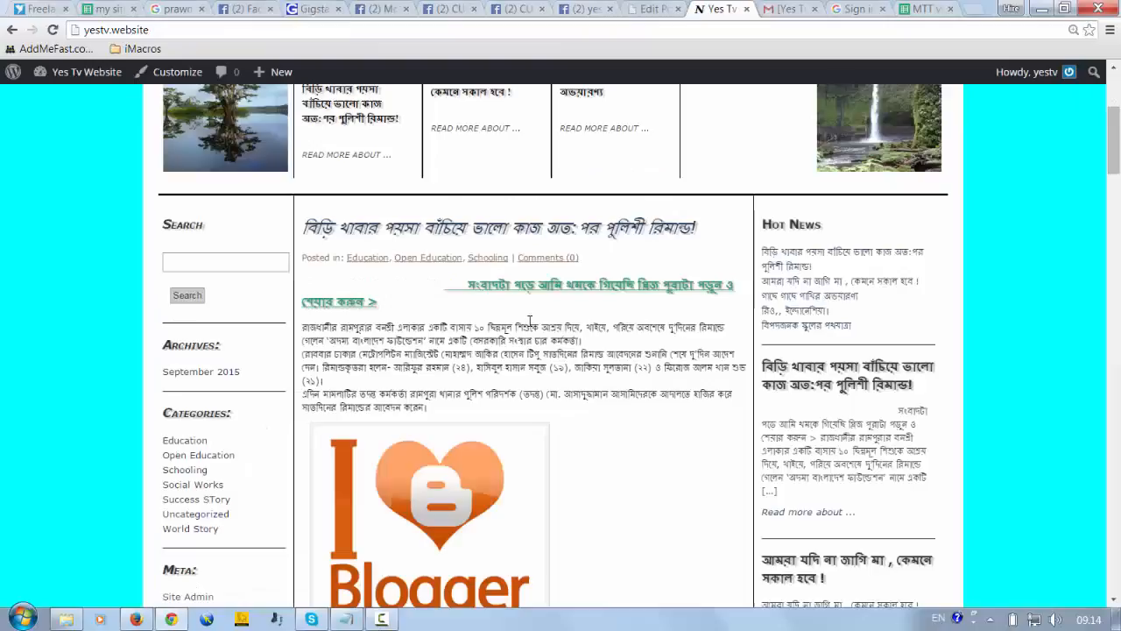
Step: Examine the new post on the site's home page, including its heading, categories, captioned image and body text down to the next post
scroll(523, 336, "down", 1)
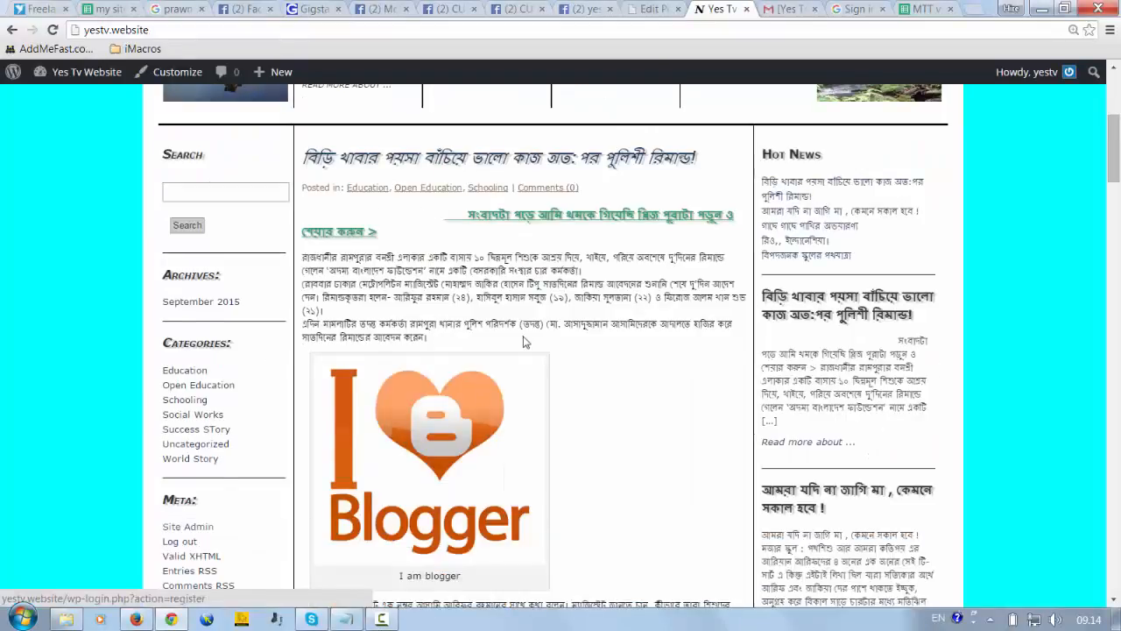
scroll(465, 275, "down", 3)
scroll(466, 280, "up", 6)
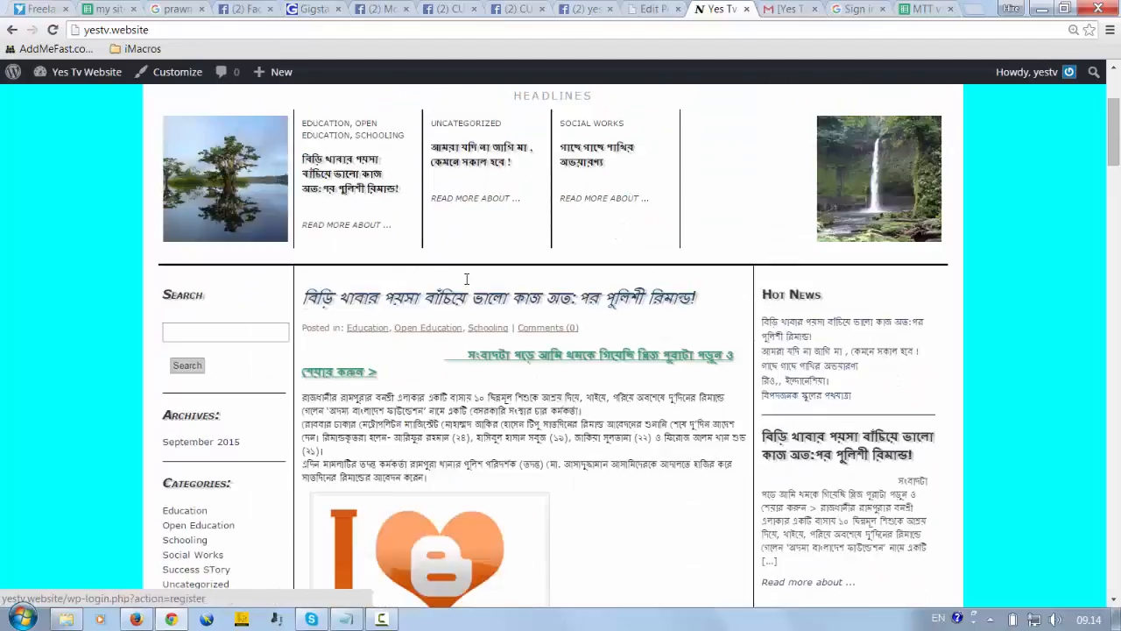
scroll(570, 217, "down", 3)
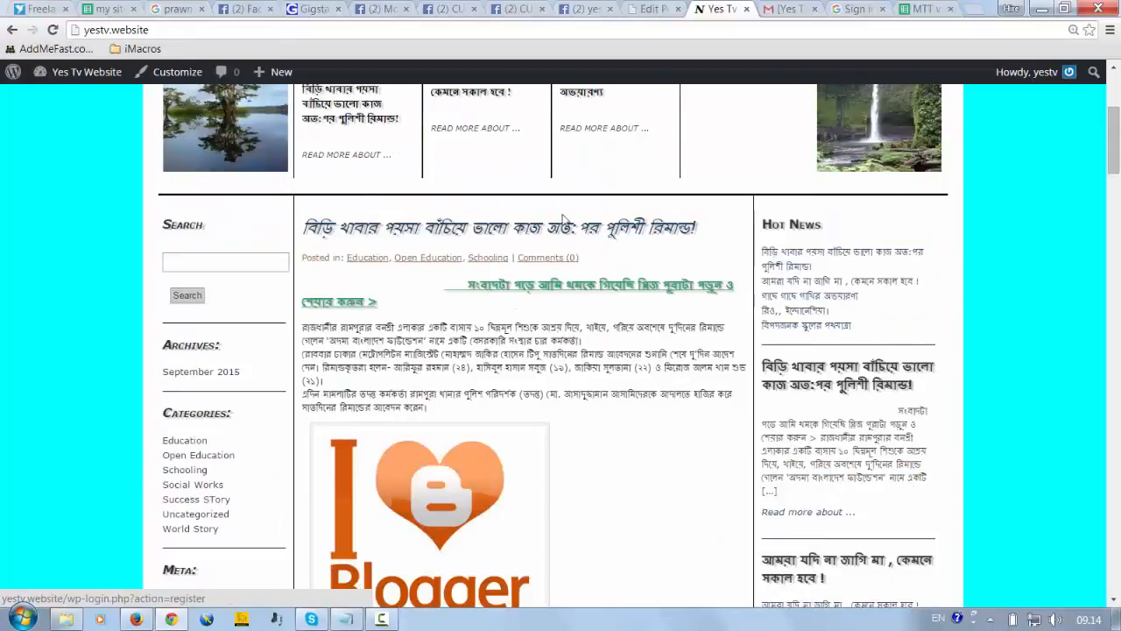
scroll(544, 253, "down", 20)
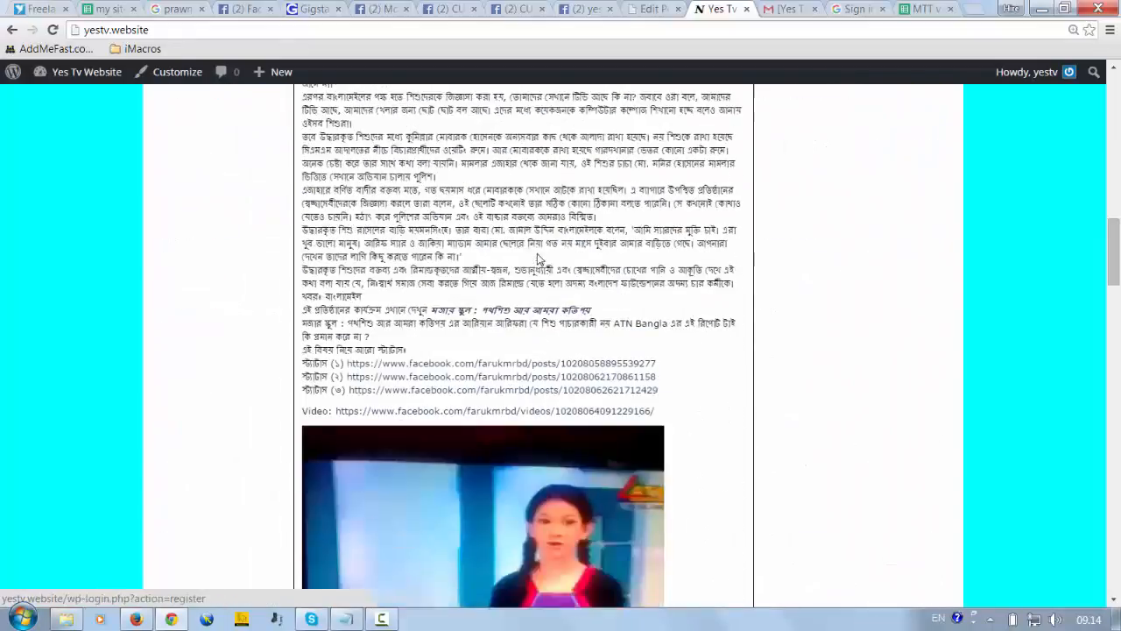
scroll(540, 276, "up", 3)
scroll(540, 281, "down", 3)
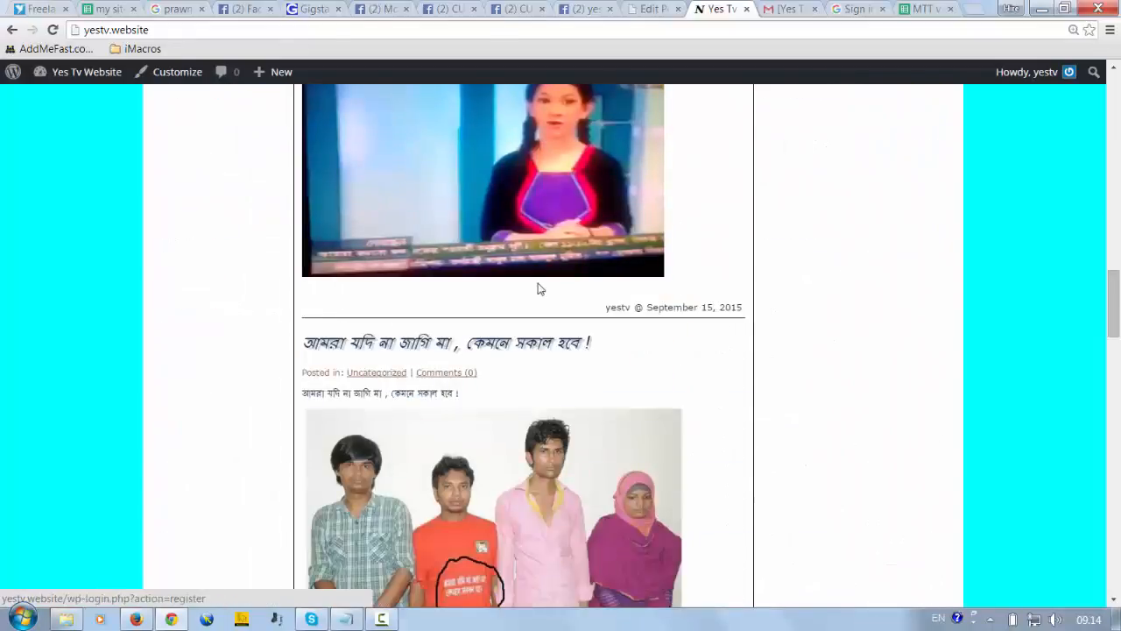
scroll(538, 286, "down", 3)
scroll(543, 280, "up", 20)
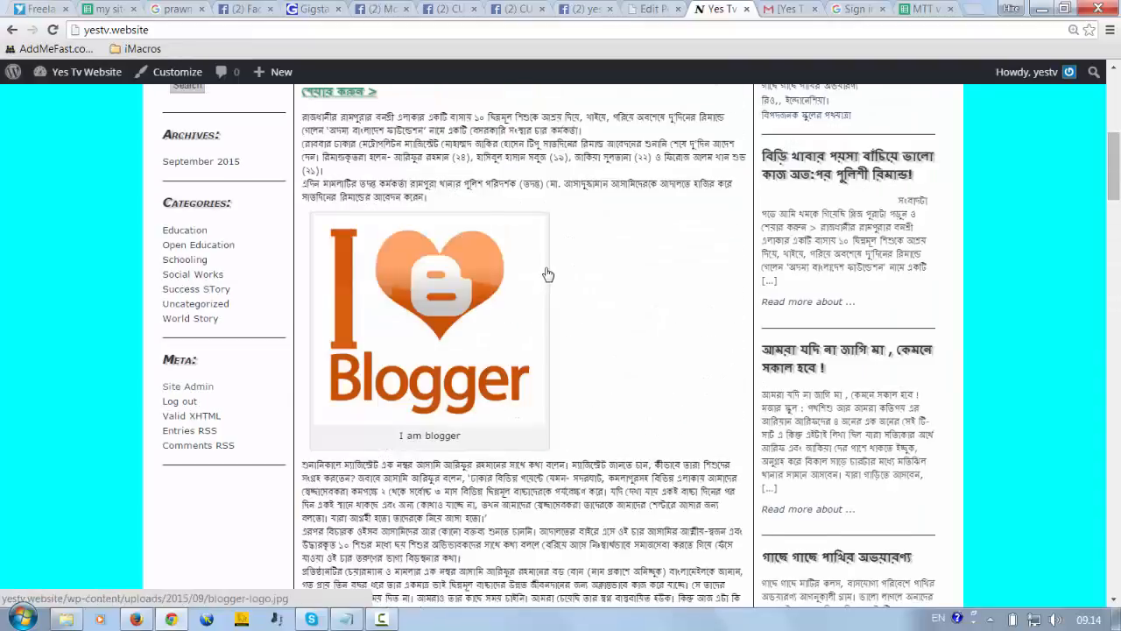
key("F5")
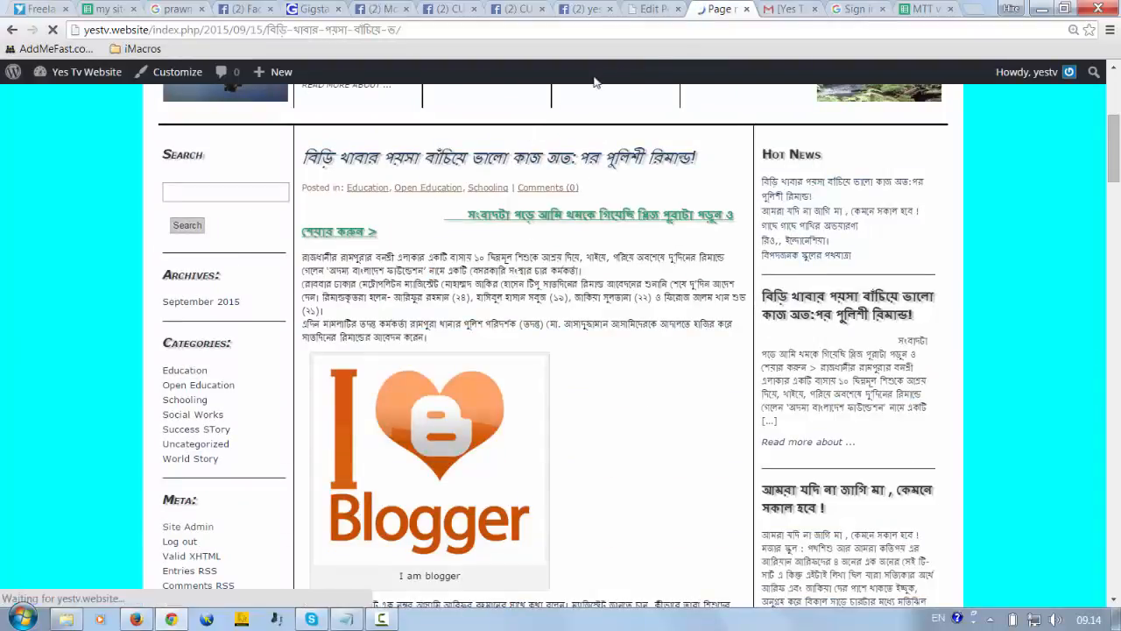
left_click(342, 618)
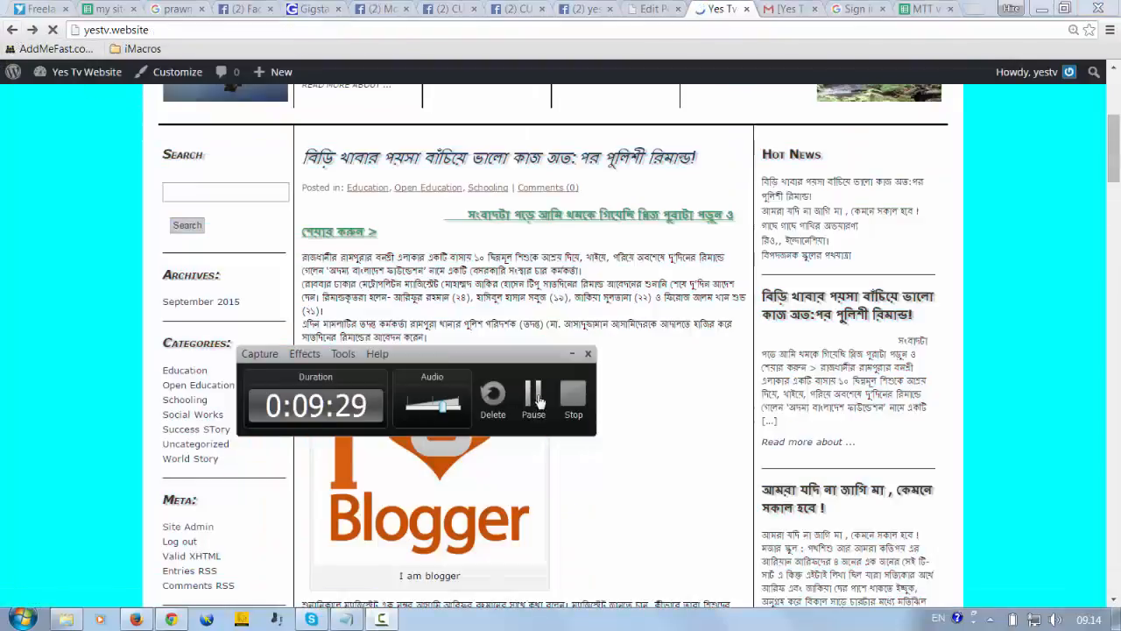
left_click(539, 401)
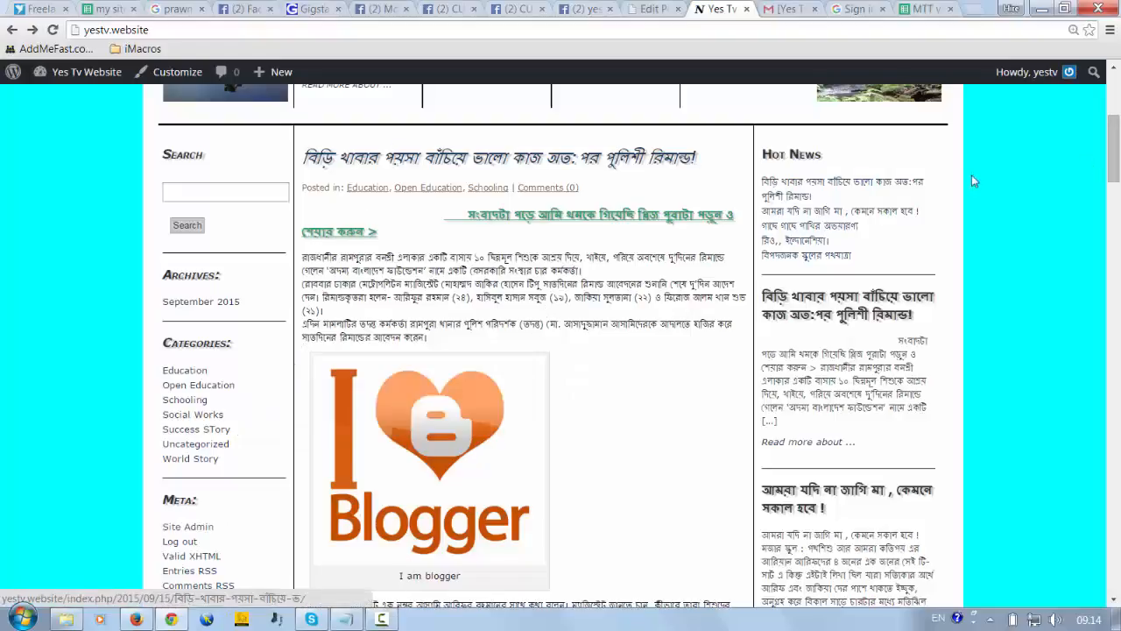
left_click(382, 619)
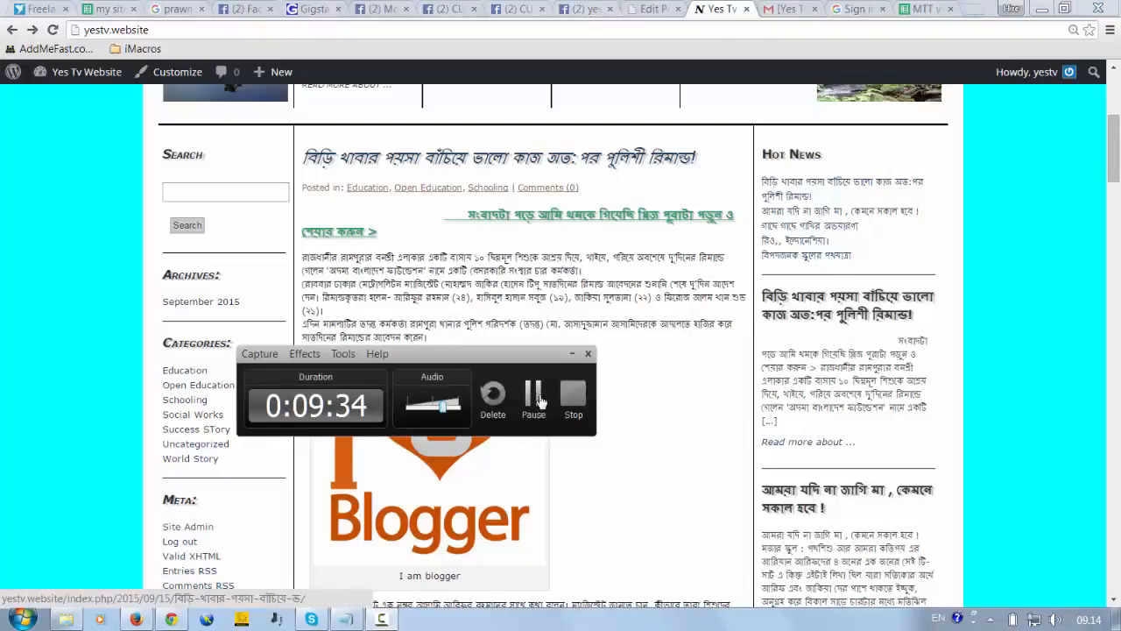